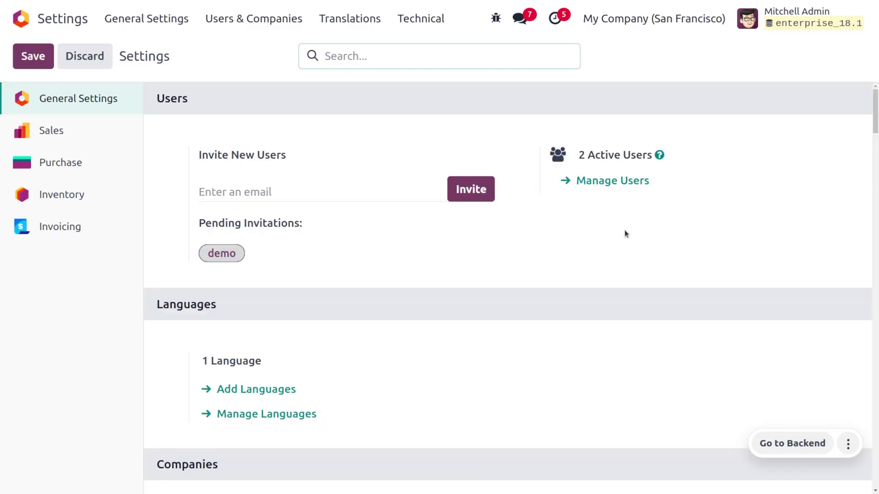
# Step: Open the Users & Companies section in General Settings, showing 2 active users
pyautogui.click(252, 27)
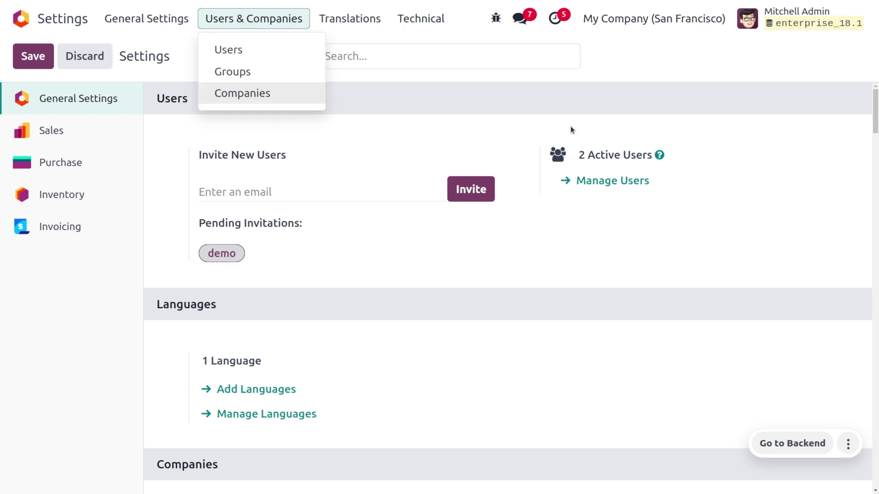
# Step: Open the internal Users list and then the administrator's user record
pyautogui.click(615, 183)
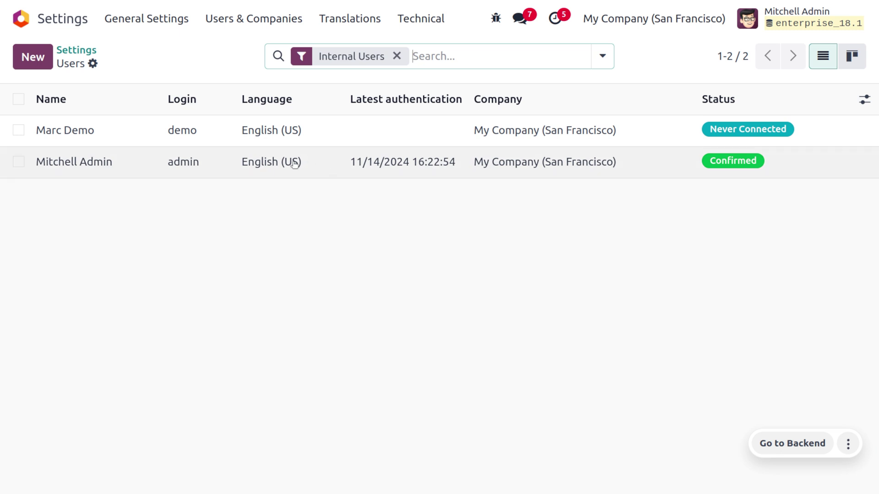
pyautogui.click(114, 169)
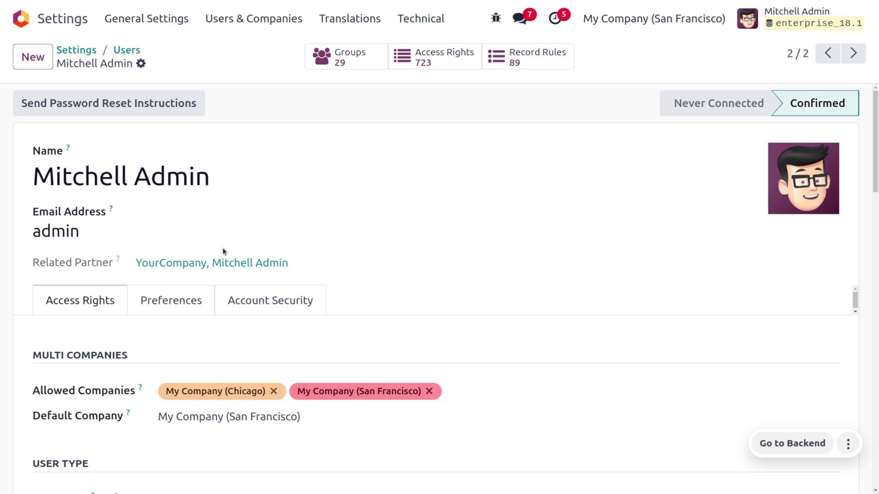
# Step: Review the administrator's User Type and access rights, then return to the apps menu
pyautogui.scroll(-1, 212, 251)
pyautogui.scroll(-3, 213, 251)
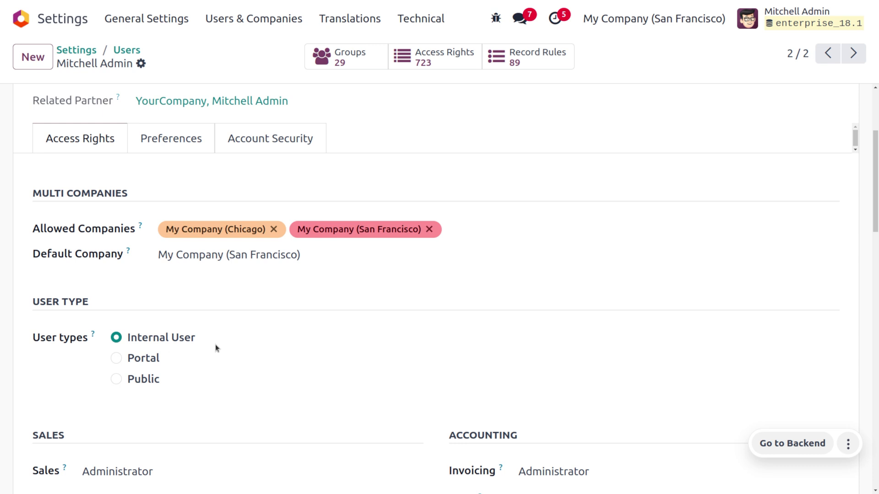
pyautogui.scroll(-3, 215, 344)
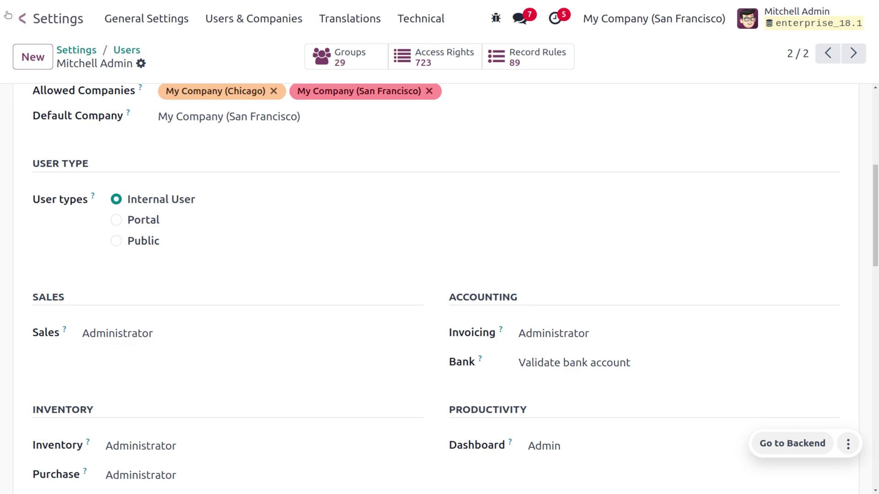
pyautogui.click(21, 18)
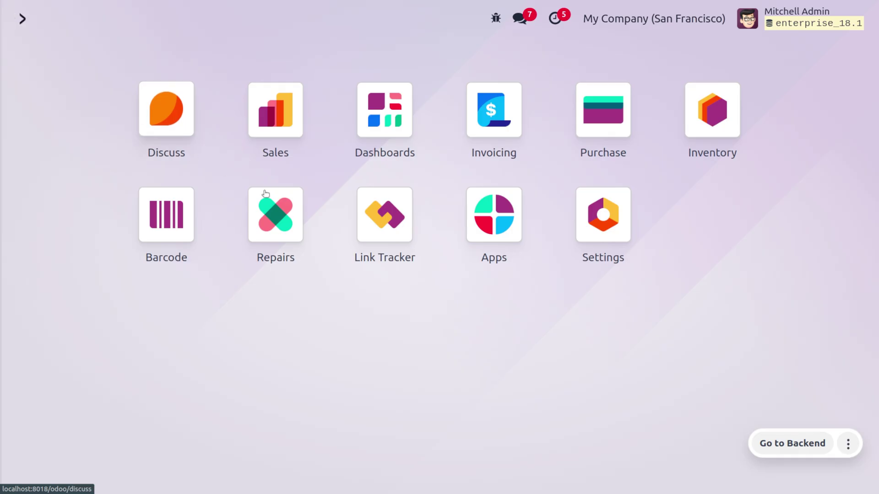
# Step: Install the Project app from the Services category of Apps
pyautogui.click(518, 225)
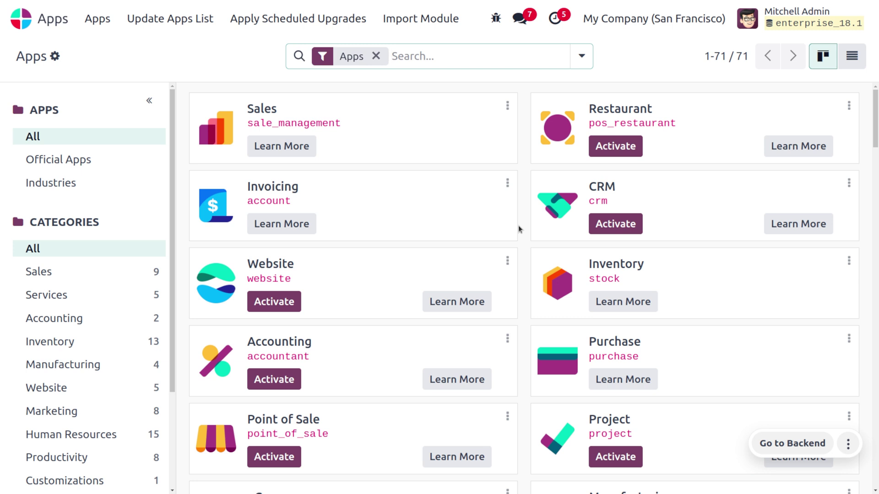
pyautogui.click(137, 293)
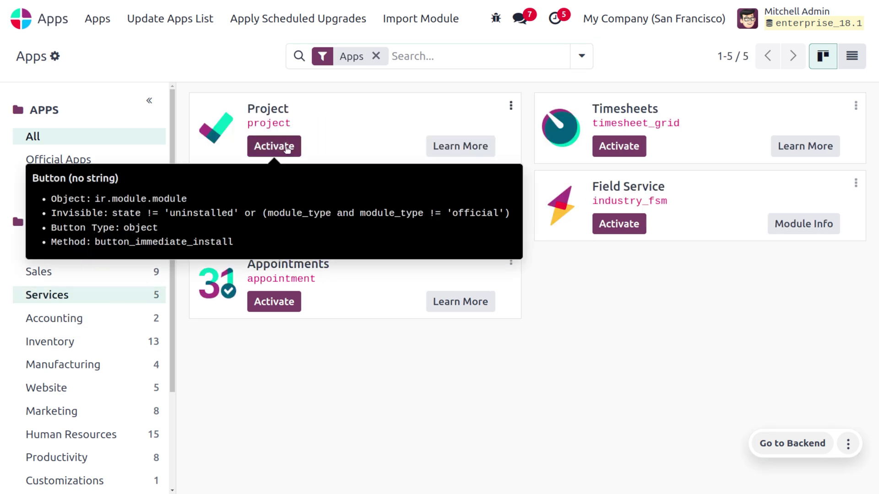
pyautogui.click(274, 147)
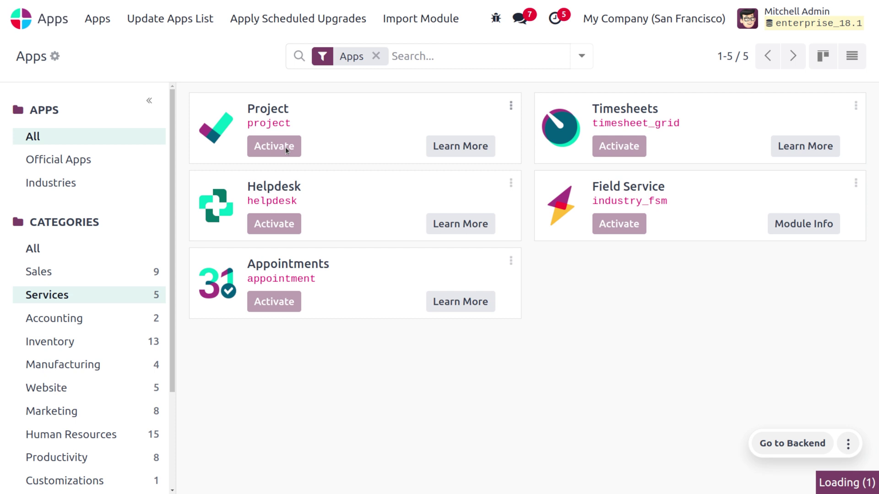
# Step: Open the Sales app from the home menu with 'sa'
pyautogui.click(26, 19)
pyautogui.write('sa')
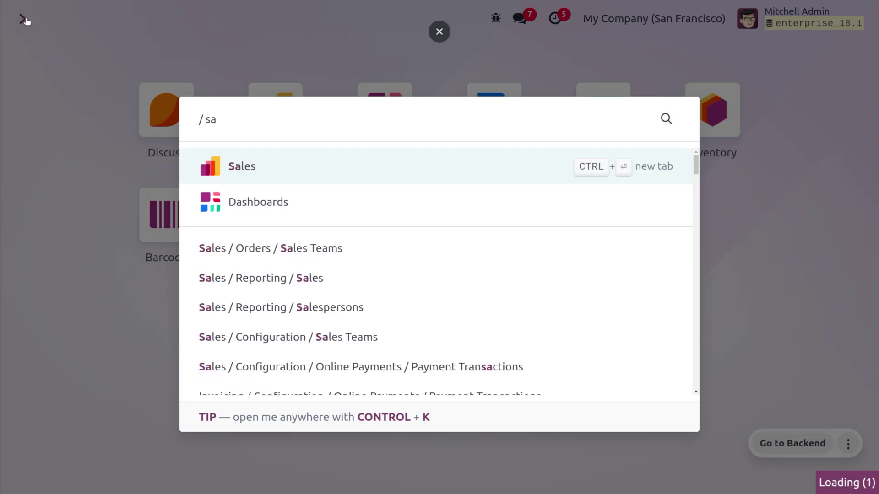
pyautogui.press('Return')
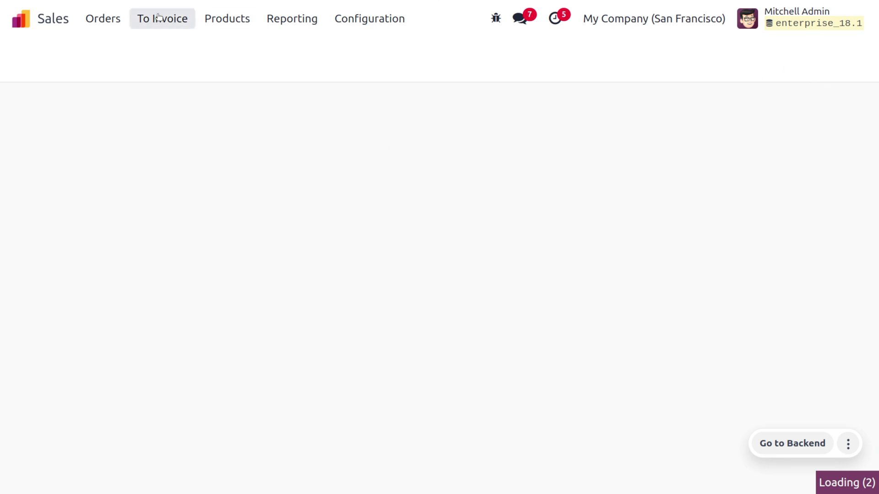
# Step: Browse the Quotations list and the Sales menus, then open Sales Configuration > Settings
pyautogui.click(97, 25)
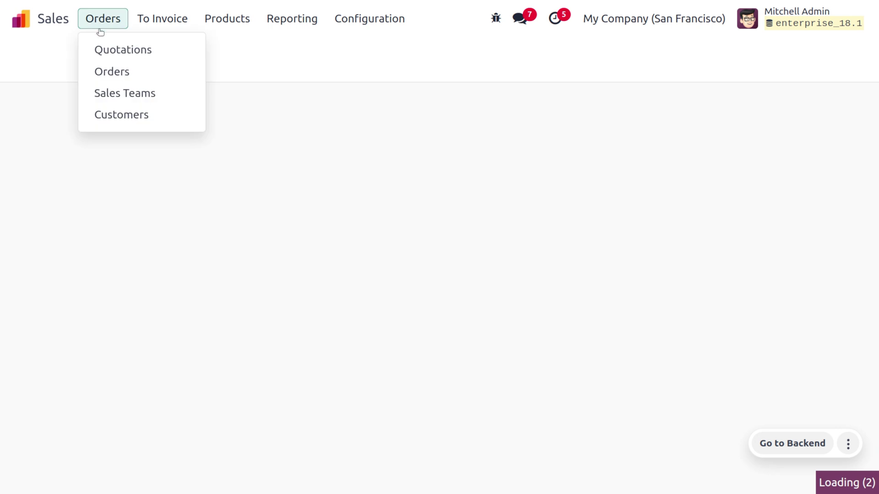
pyautogui.click(114, 49)
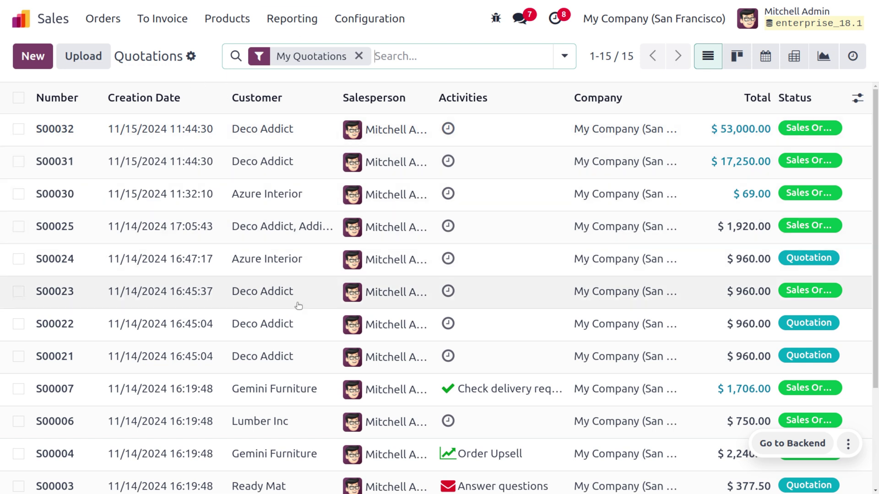
pyautogui.click(152, 25)
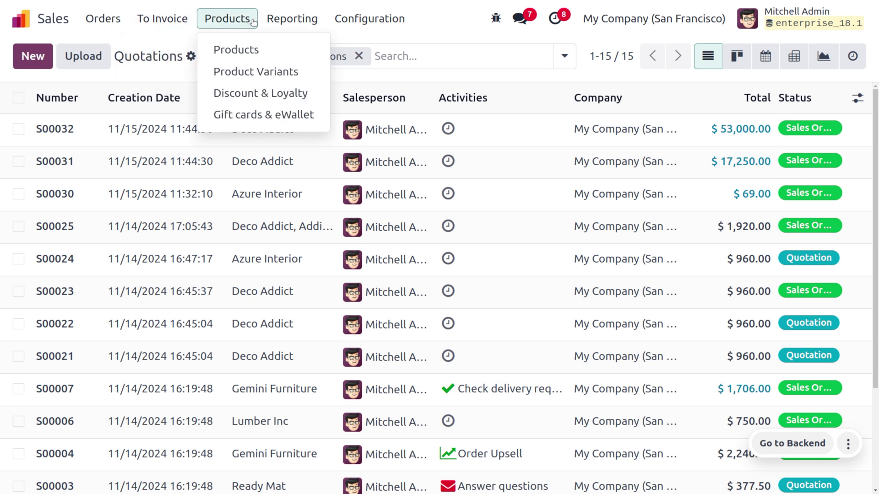
pyautogui.moveTo(291, 25)
pyautogui.moveTo(381, 15)
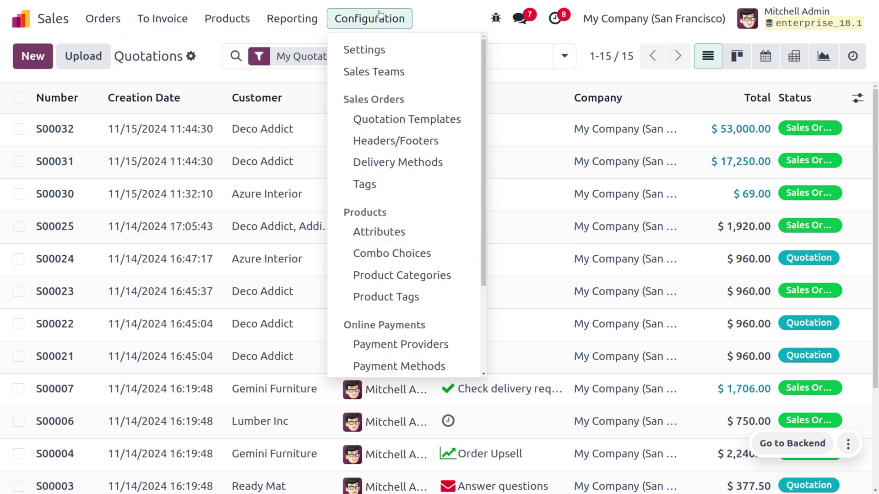
pyautogui.click(402, 51)
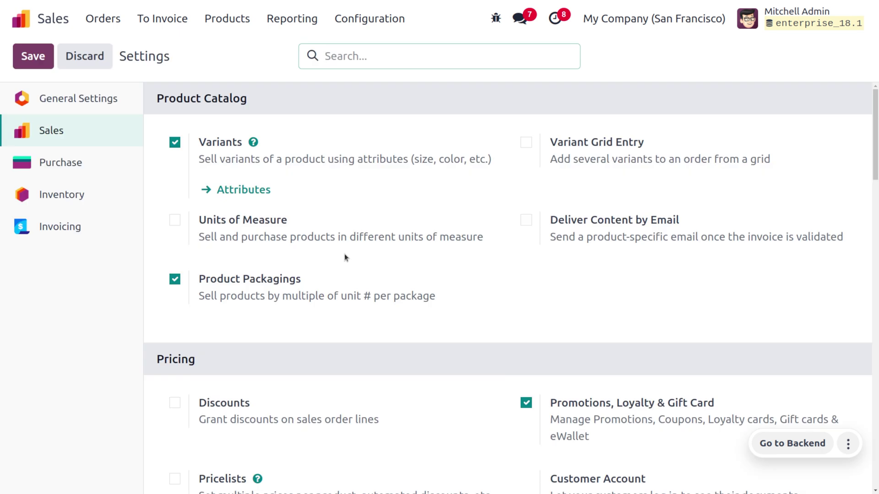
pyautogui.click(21, 23)
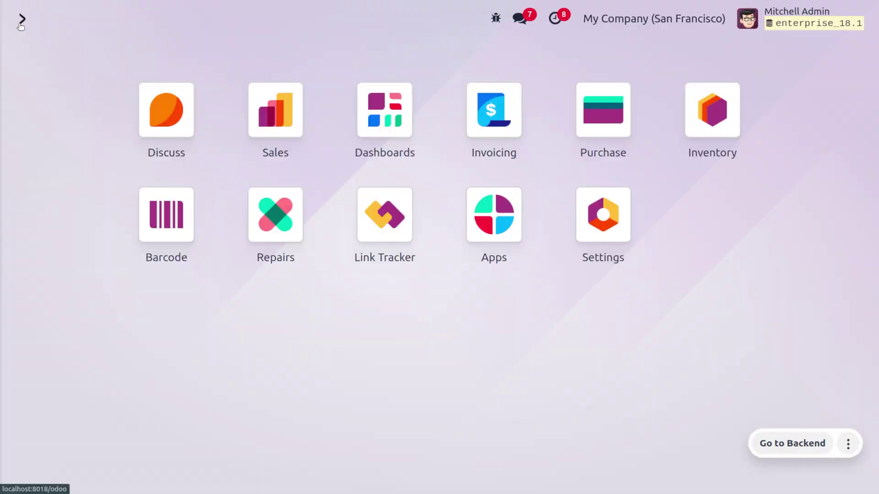
# Step: Check the demo user's Sales access levels, leaving it at User: Own Documents Only
pyautogui.click(619, 211)
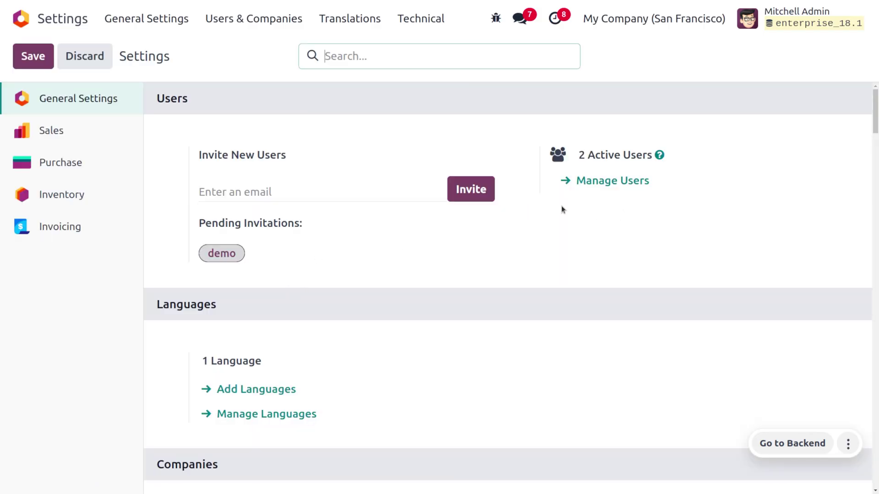
pyautogui.click(614, 186)
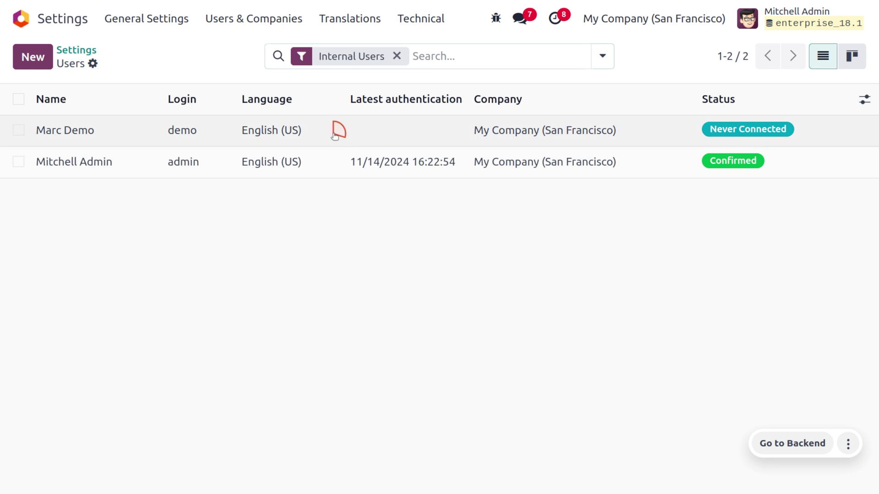
pyautogui.click(334, 136)
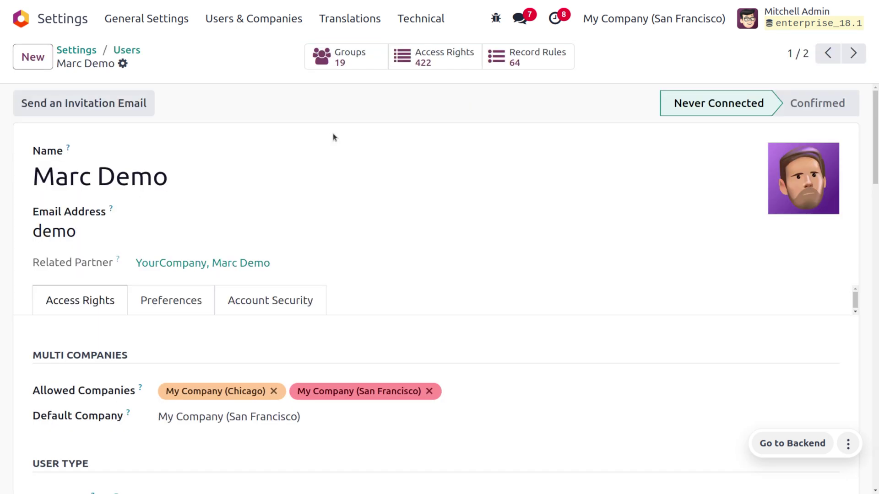
pyautogui.scroll(-5, 333, 137)
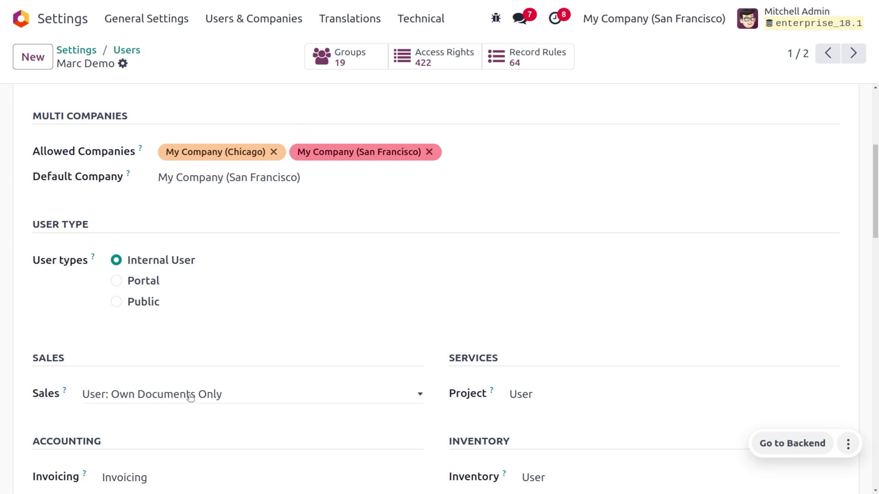
pyautogui.click(126, 395)
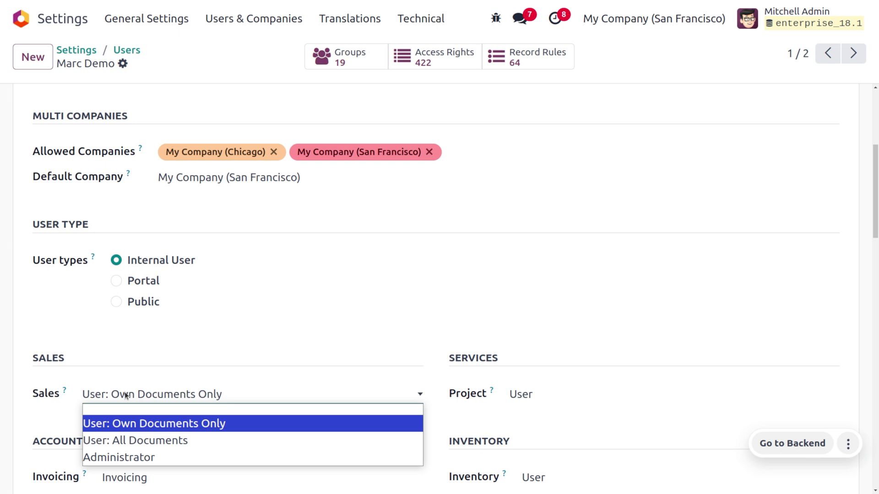
pyautogui.click(743, 117)
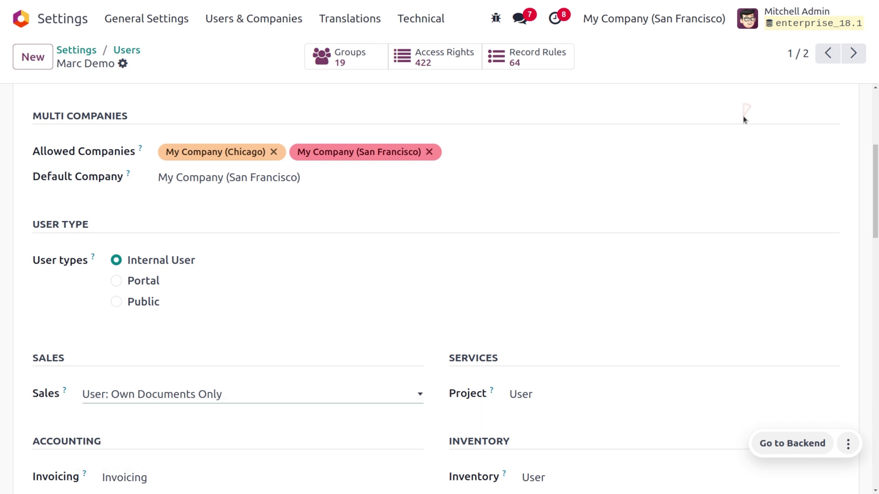
pyautogui.click(780, 12)
# Step: Sign out of the administrator account and log in as the demo user
pyautogui.click(754, 233)
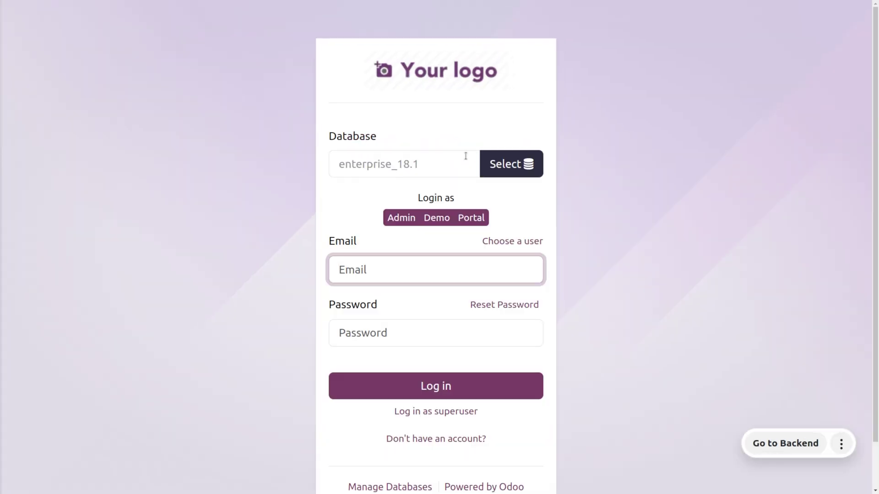
pyautogui.click(436, 218)
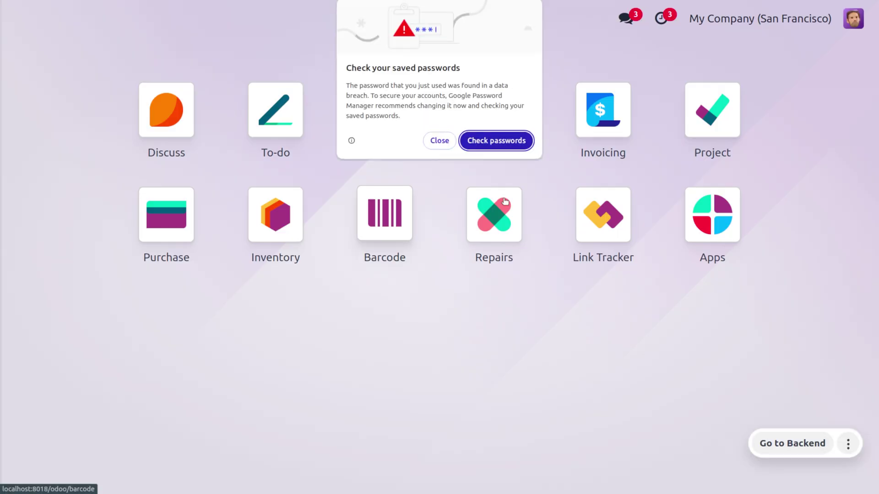
pyautogui.click(436, 139)
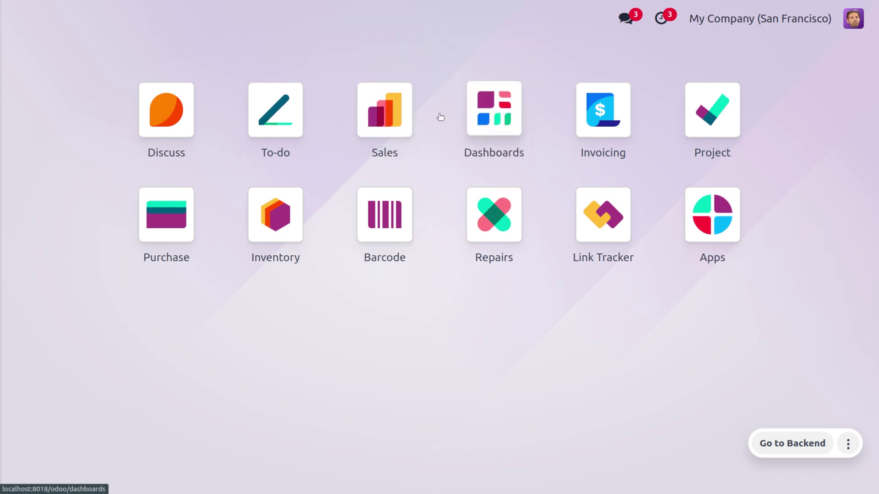
# Step: View the demo user's 17 quotations in the Sales app
pyautogui.click(384, 113)
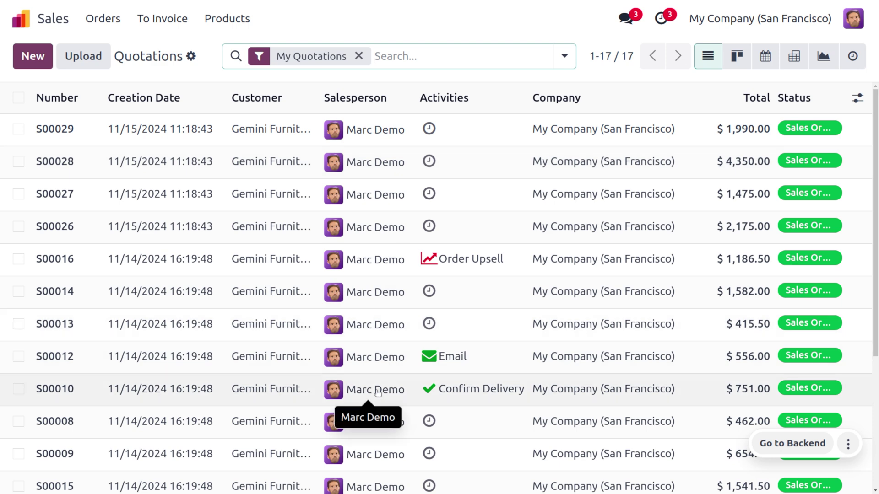
pyautogui.scroll(-4, 377, 391)
pyautogui.scroll(4, 376, 391)
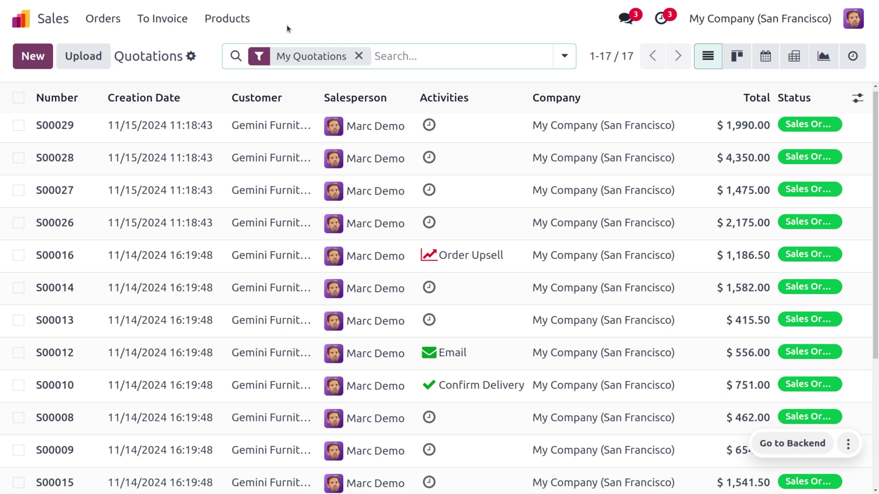
pyautogui.click(852, 26)
# Step: Sign out of the demo session and log back in as the administrator
pyautogui.click(824, 248)
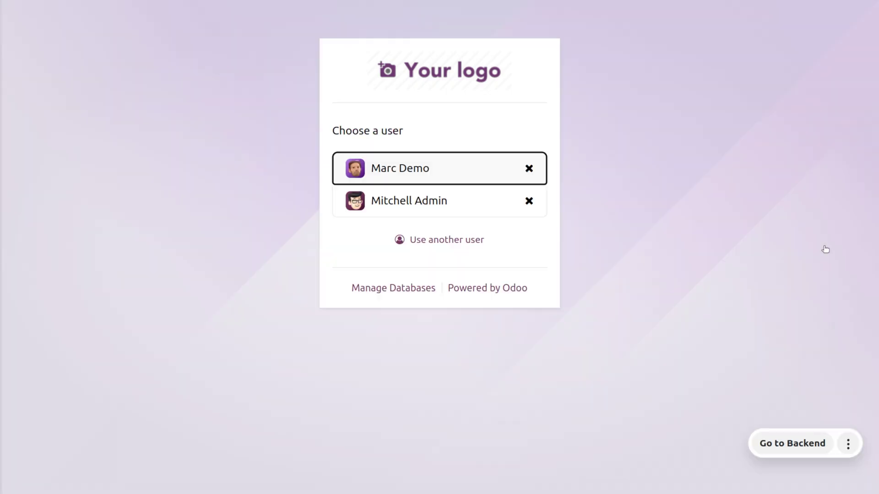
pyautogui.click(417, 197)
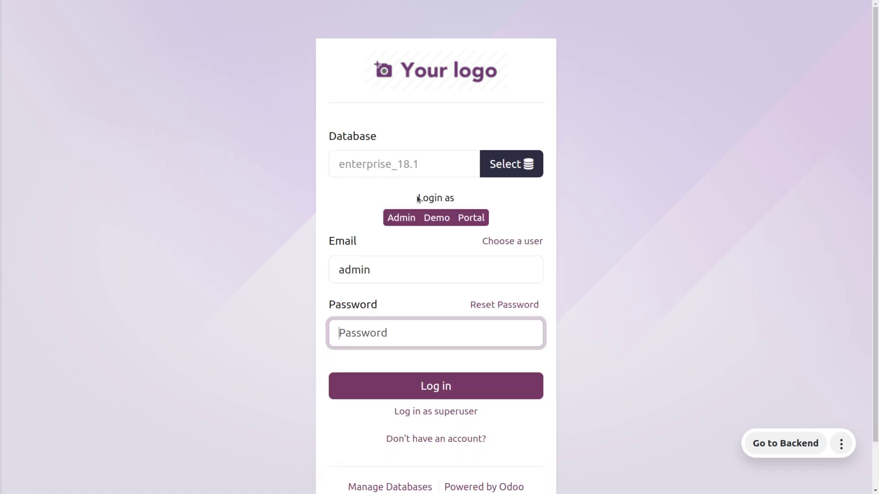
pyautogui.click(401, 218)
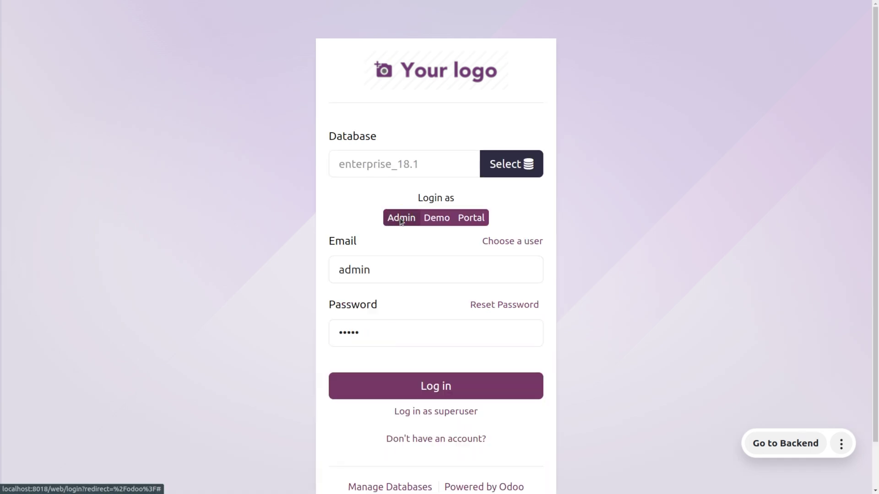
pyautogui.click(401, 394)
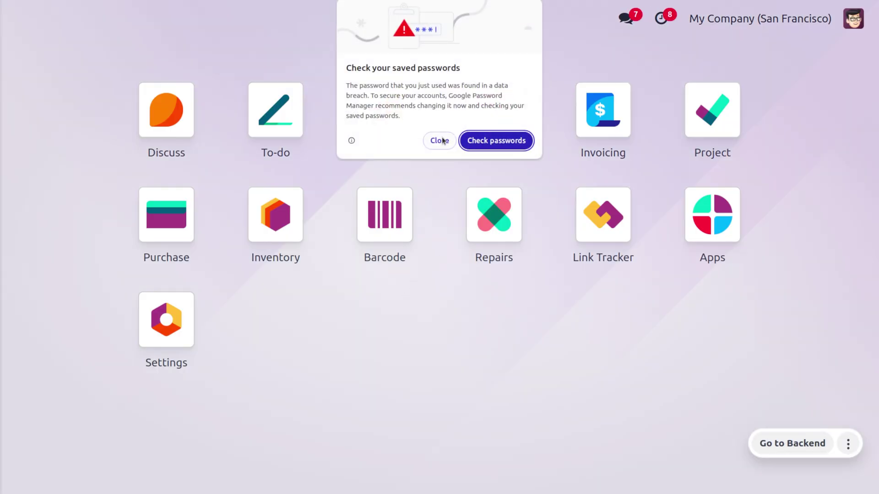
pyautogui.click(442, 140)
# Step: Open the demo user's record from Settings > Manage Users
pyautogui.click(692, 218)
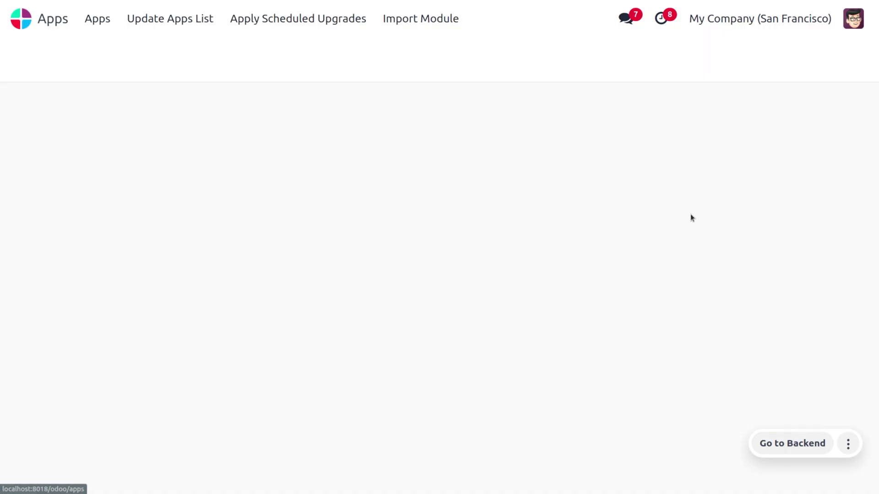
pyautogui.click(20, 15)
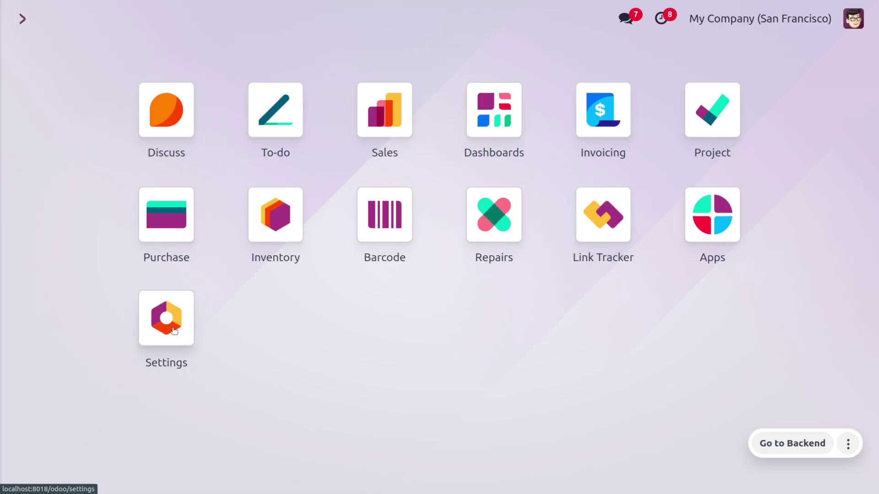
pyautogui.click(174, 331)
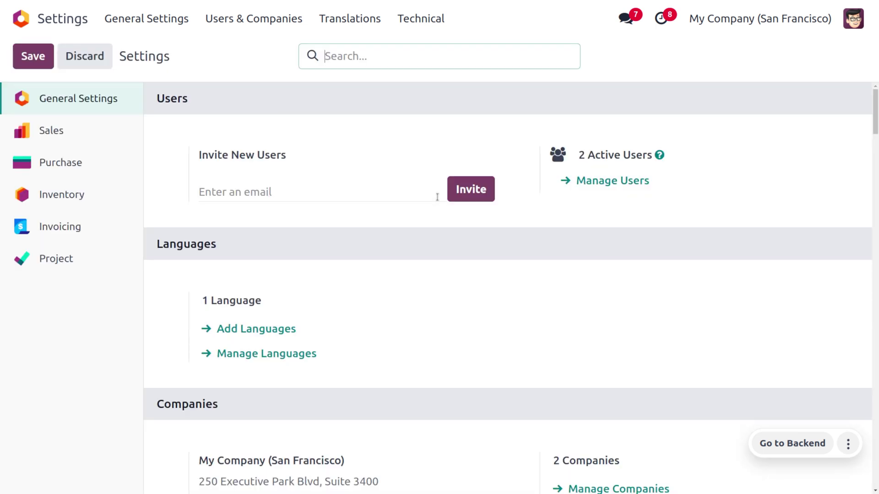
pyautogui.scroll(-1, 320, 350)
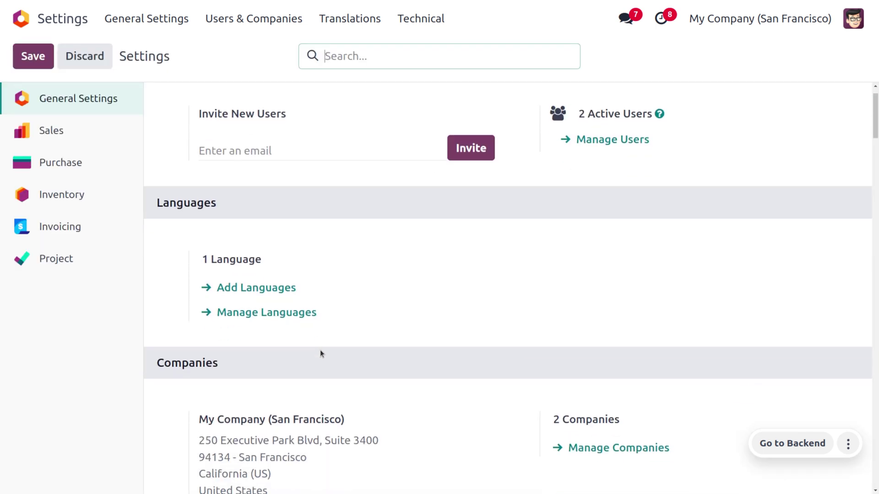
pyautogui.click(604, 144)
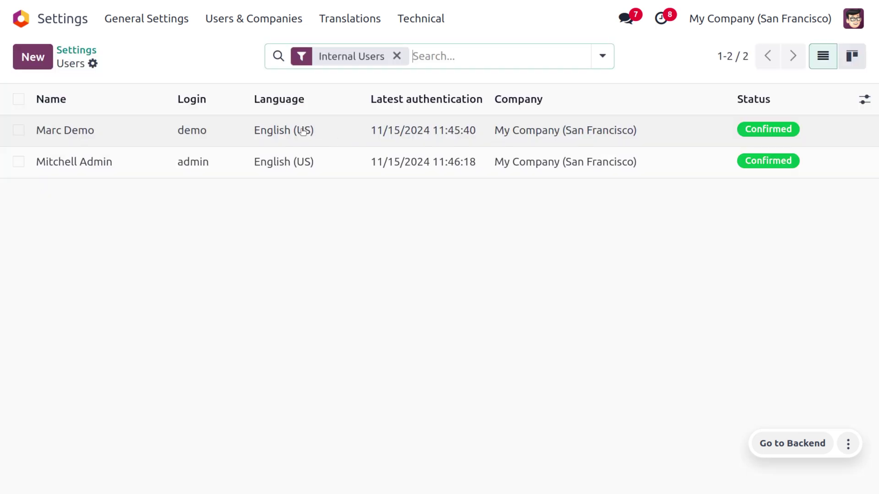
pyautogui.click(302, 131)
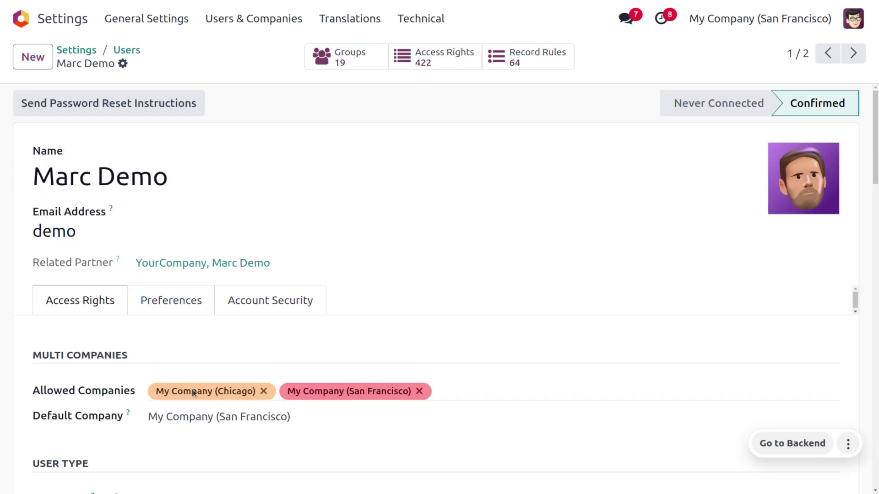
# Step: Set the demo user's Sales access to User: All Documents and save
pyautogui.scroll(-3, 193, 394)
pyautogui.scroll(-4, 156, 344)
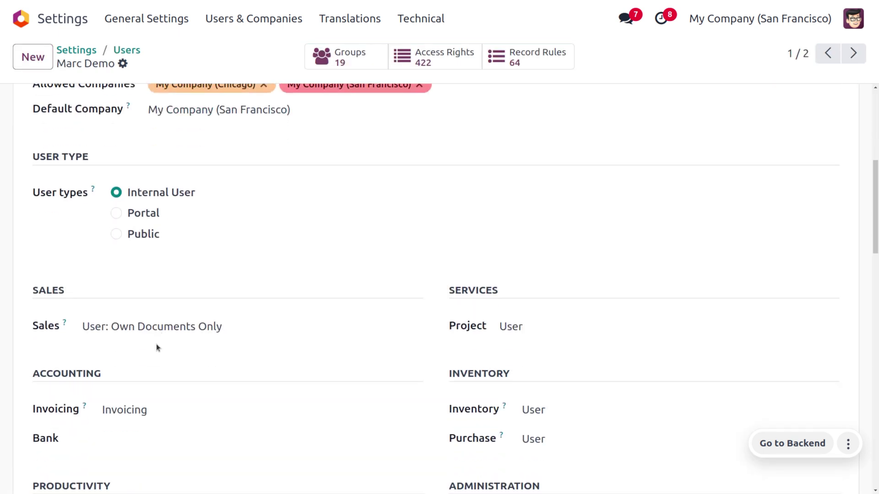
pyautogui.click(156, 331)
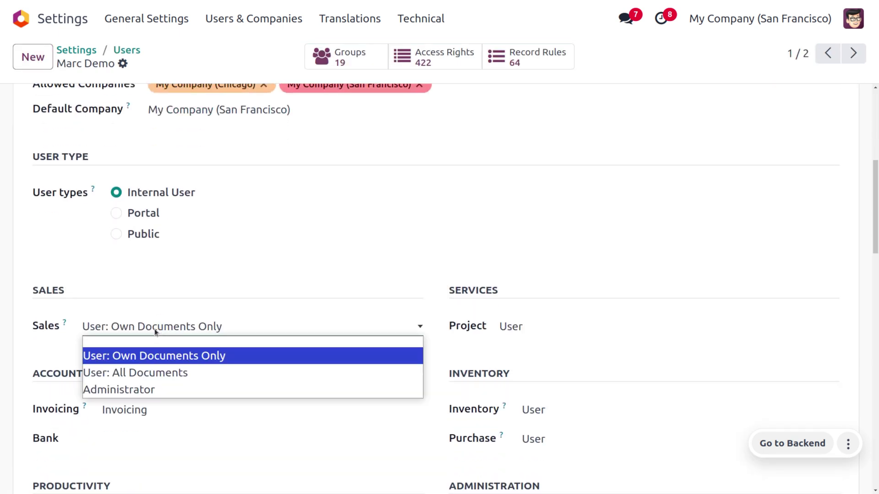
pyautogui.click(137, 367)
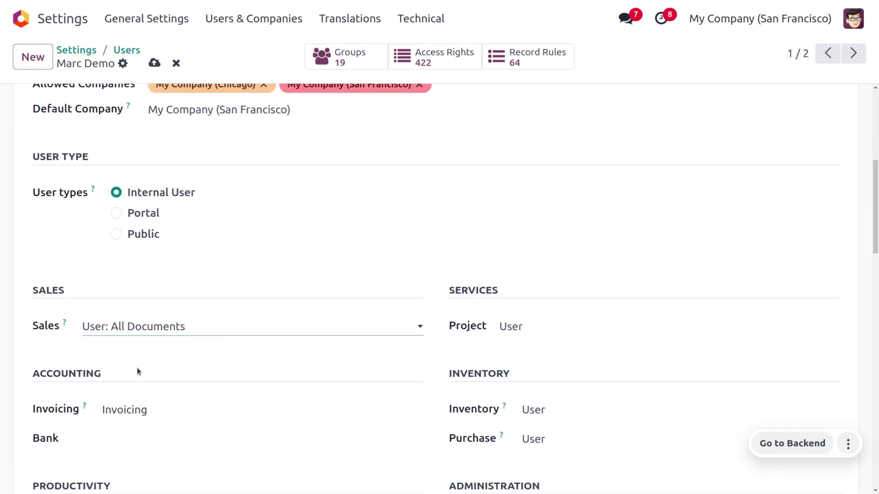
pyautogui.click(154, 63)
pyautogui.scroll(7, 264, 300)
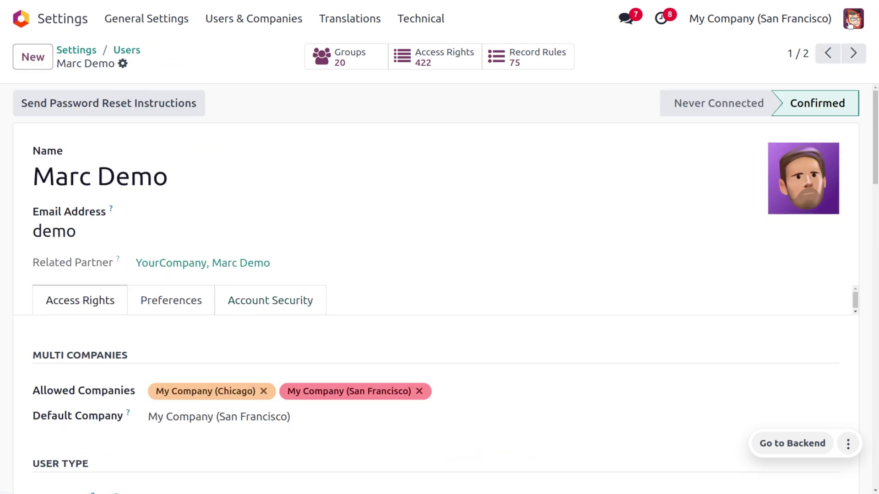
pyautogui.click(854, 21)
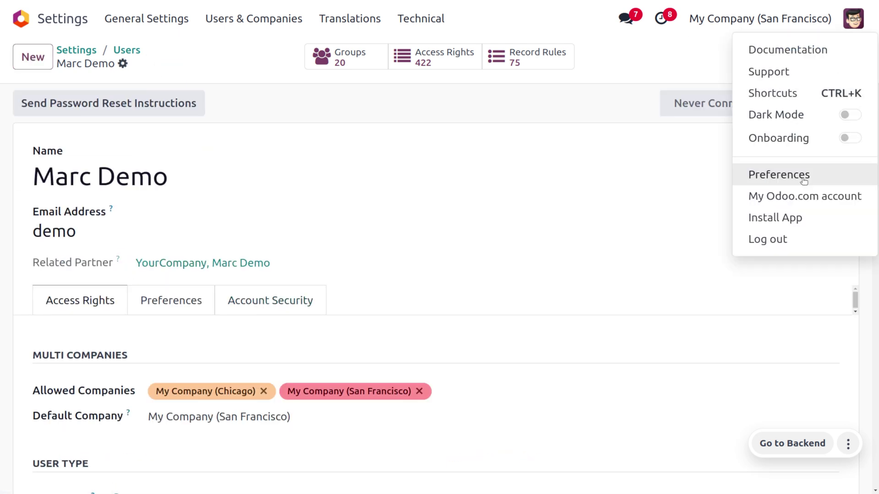
# Step: Sign out of the admin session and log in again as the demo user
pyautogui.click(797, 236)
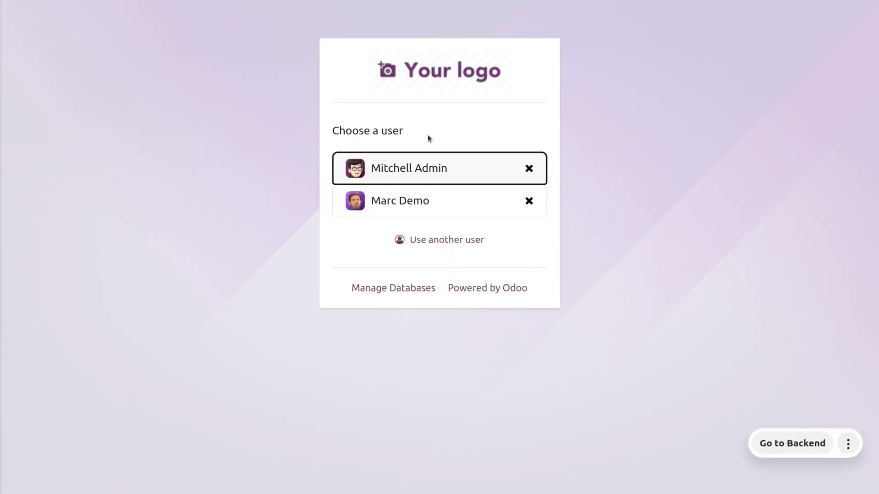
pyautogui.click(401, 206)
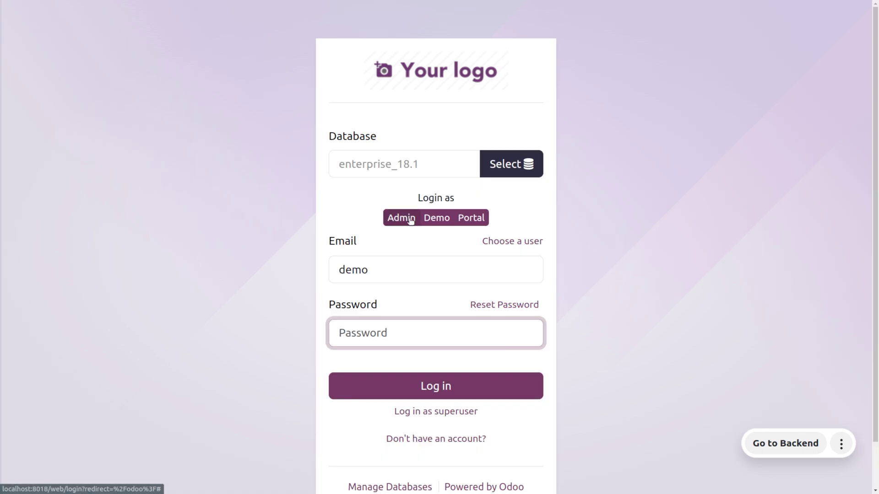
pyautogui.click(435, 219)
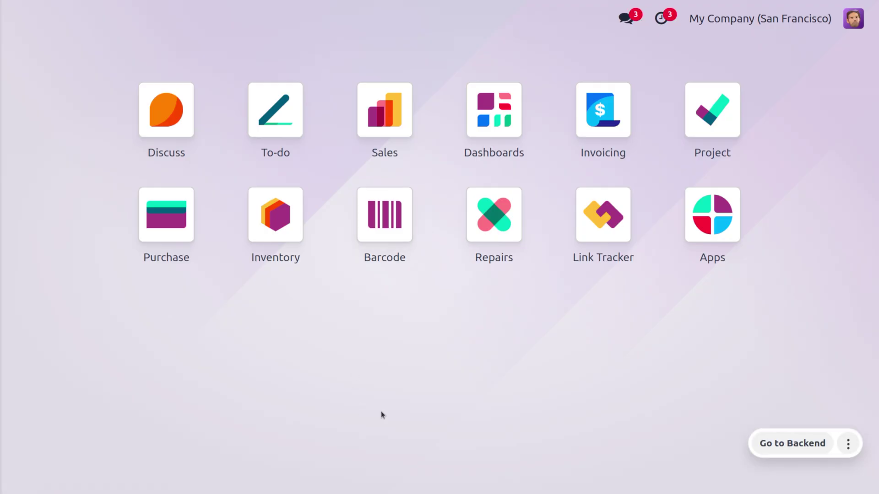
# Step: Remove the My Quotations filter to list all 32 quotations, and inspect quotation S00032
pyautogui.click(435, 140)
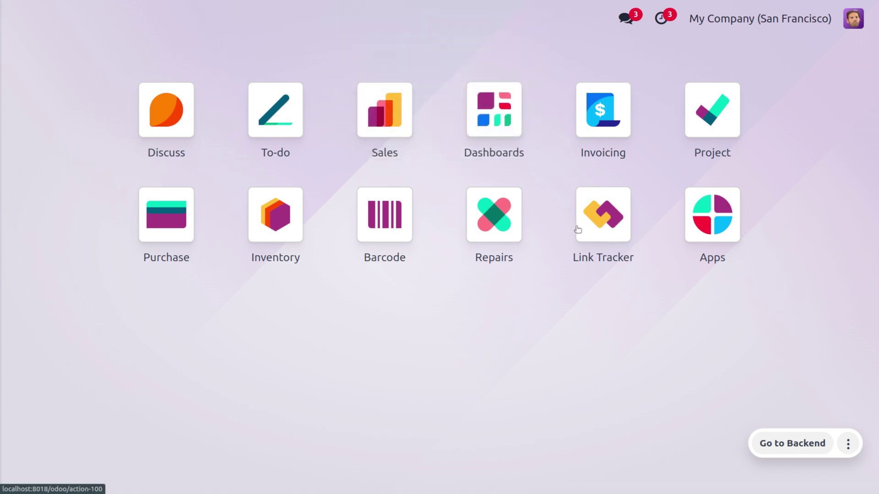
pyautogui.click(392, 117)
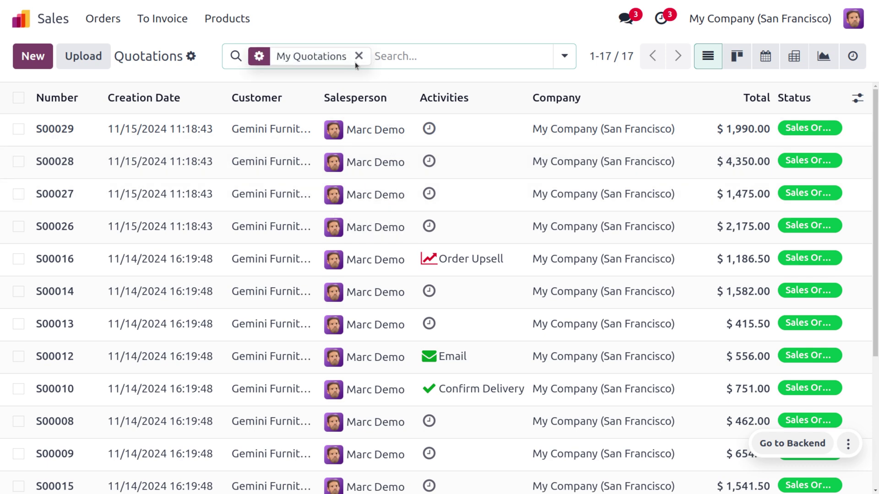
pyautogui.click(359, 55)
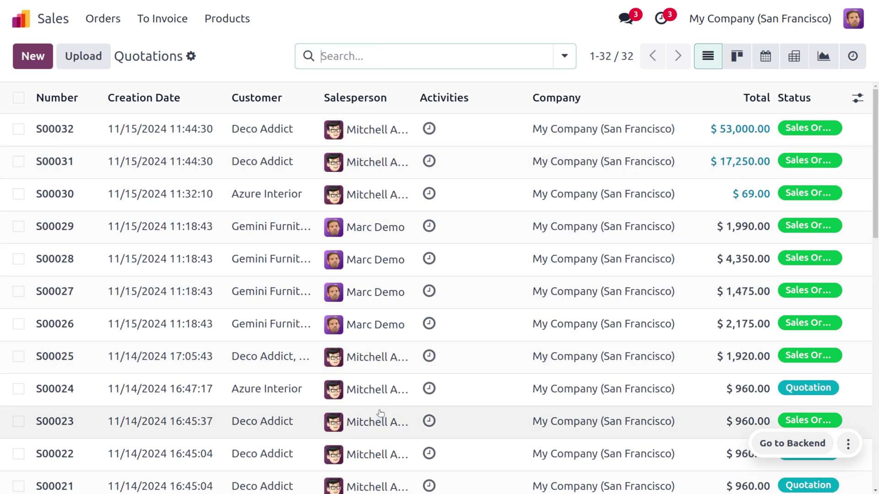
pyautogui.scroll(-15, 380, 413)
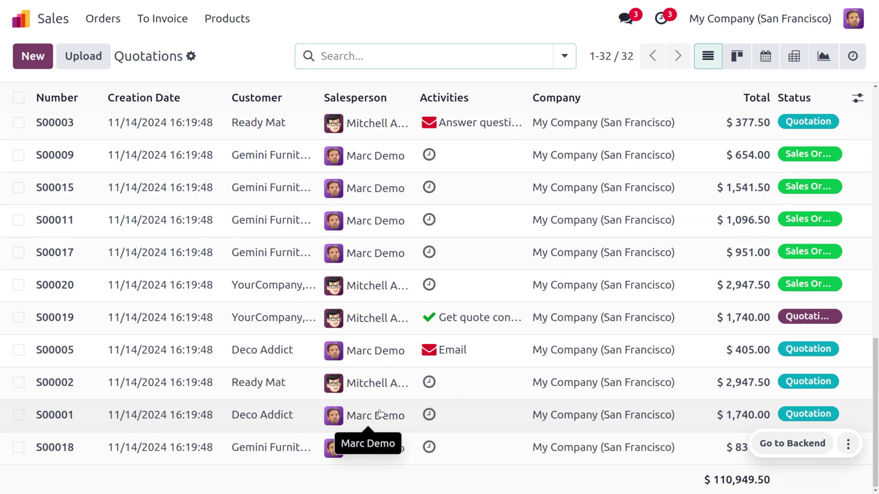
pyautogui.scroll(15, 430, 242)
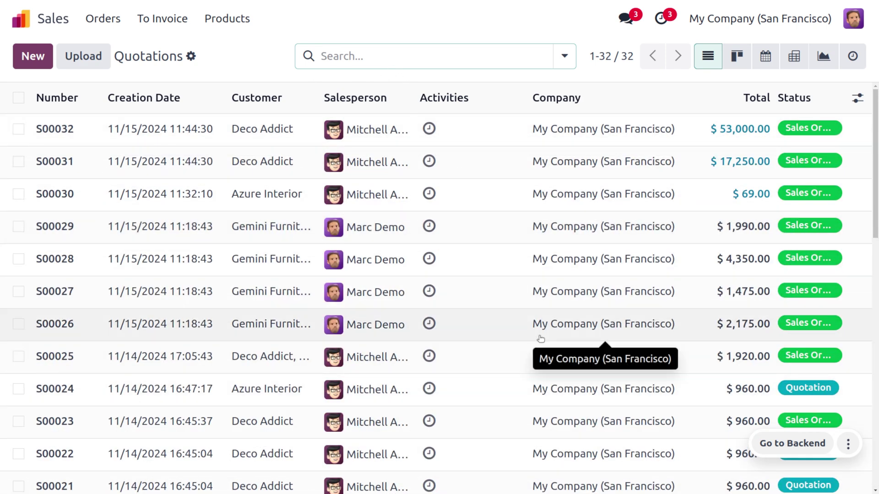
pyautogui.click(374, 131)
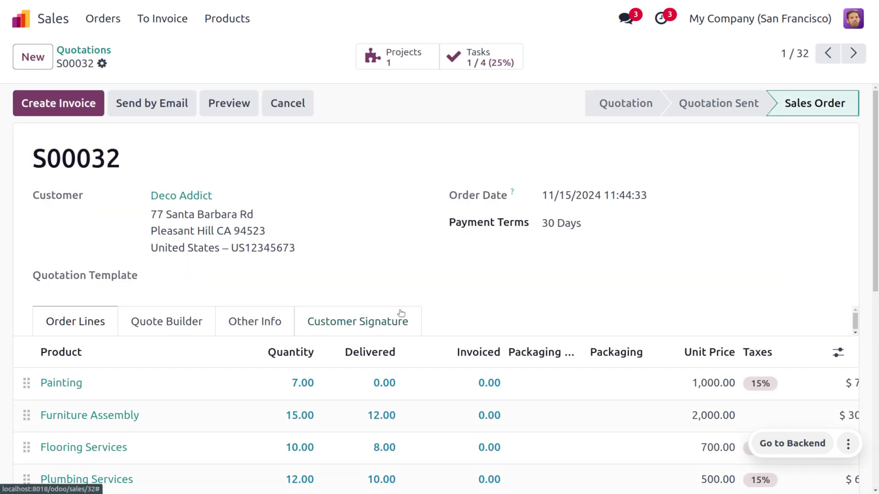
pyautogui.click(72, 49)
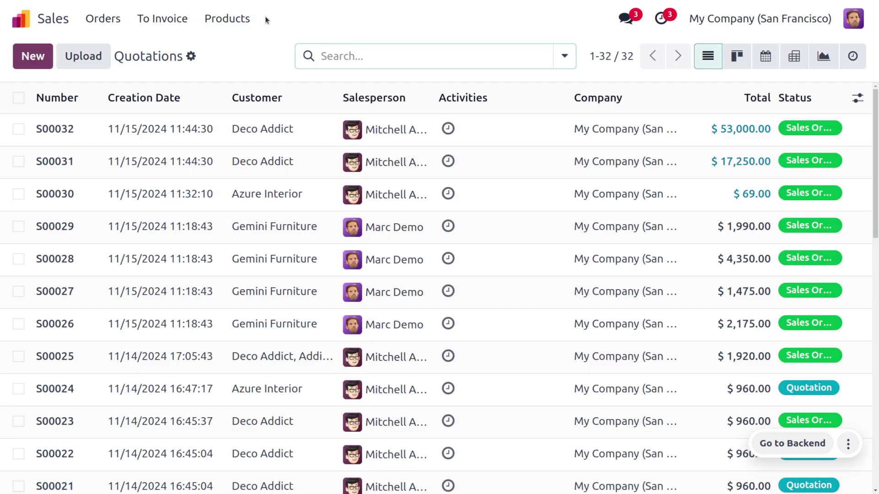
# Step: Log out of the demo user's session and log back in as the admin user
pyautogui.click(854, 18)
pyautogui.click(818, 241)
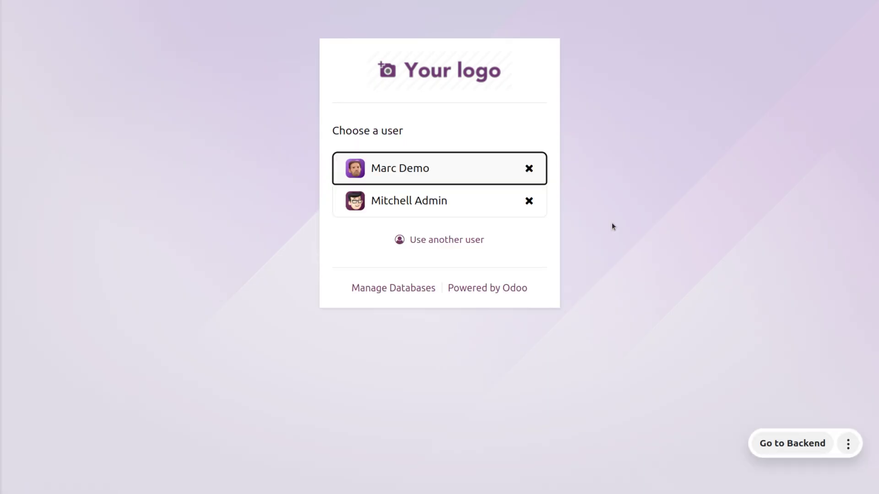
pyautogui.click(382, 196)
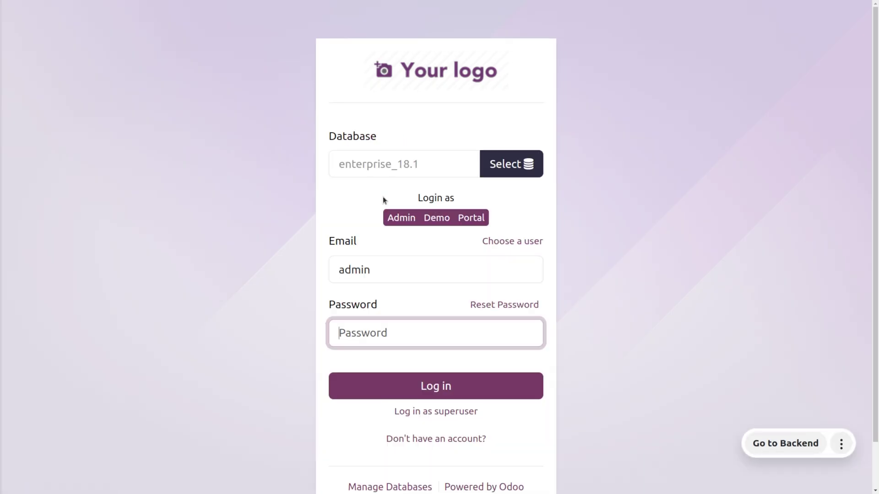
pyautogui.click(393, 221)
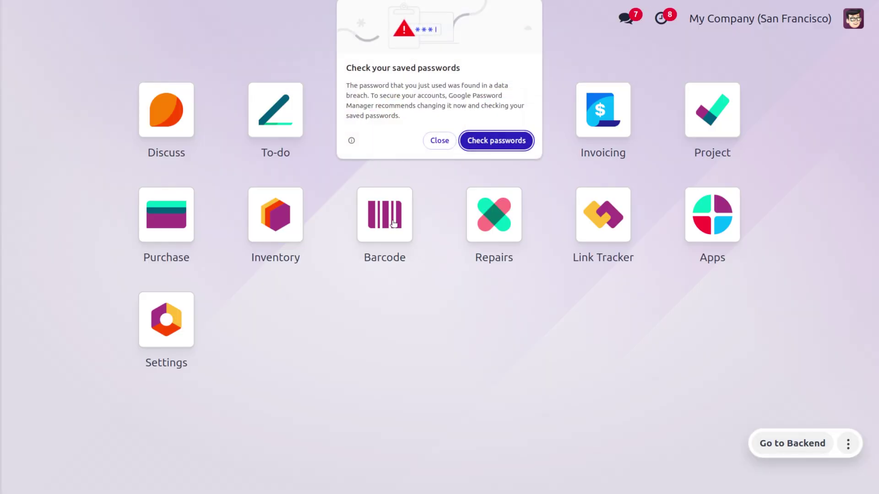
pyautogui.click(439, 140)
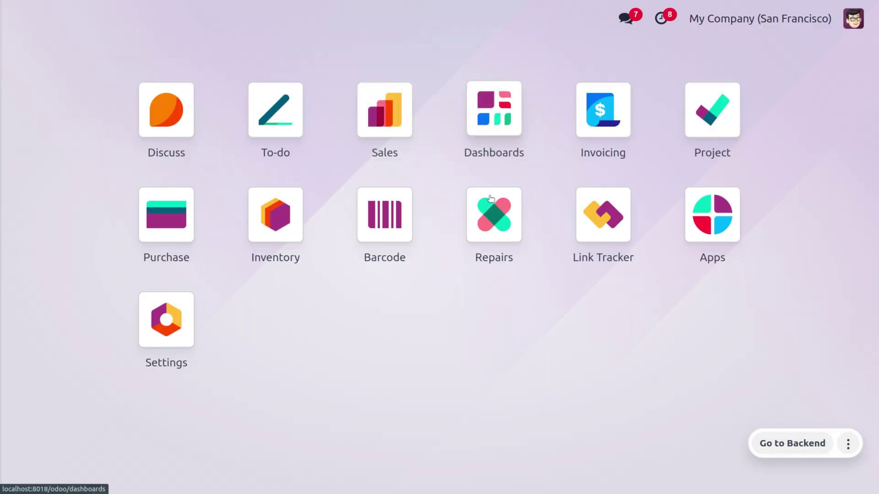
# Step: In Settings, list all users without the Internal Users filter and open the portal user's record
pyautogui.click(185, 315)
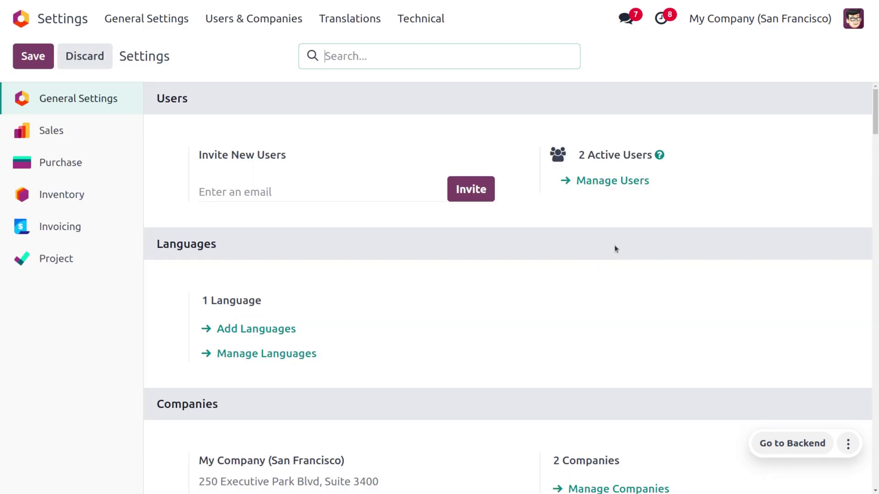
pyautogui.click(617, 181)
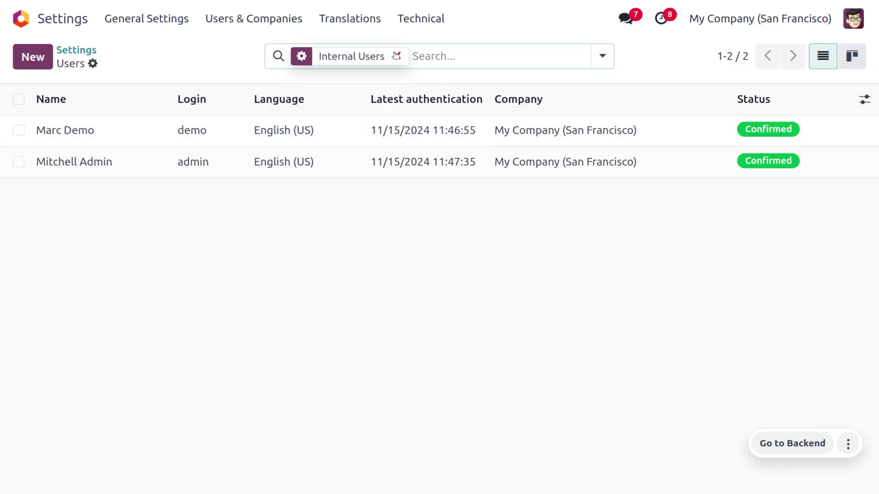
pyautogui.click(396, 56)
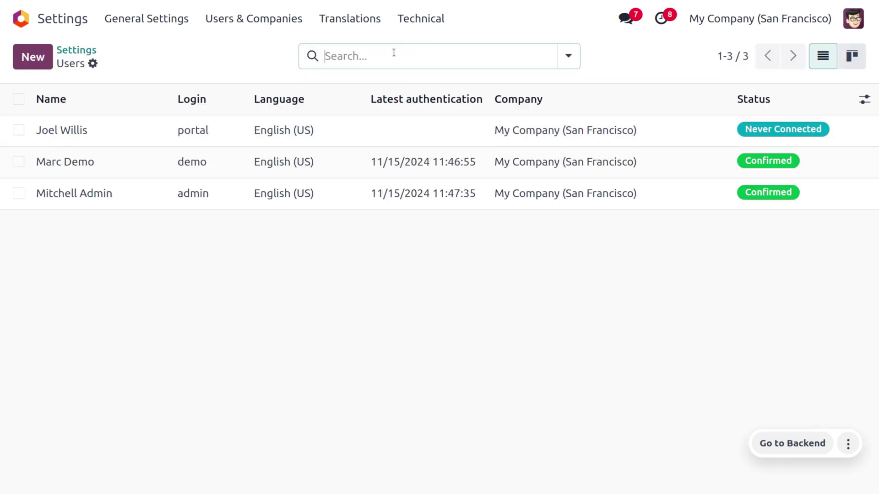
pyautogui.click(352, 131)
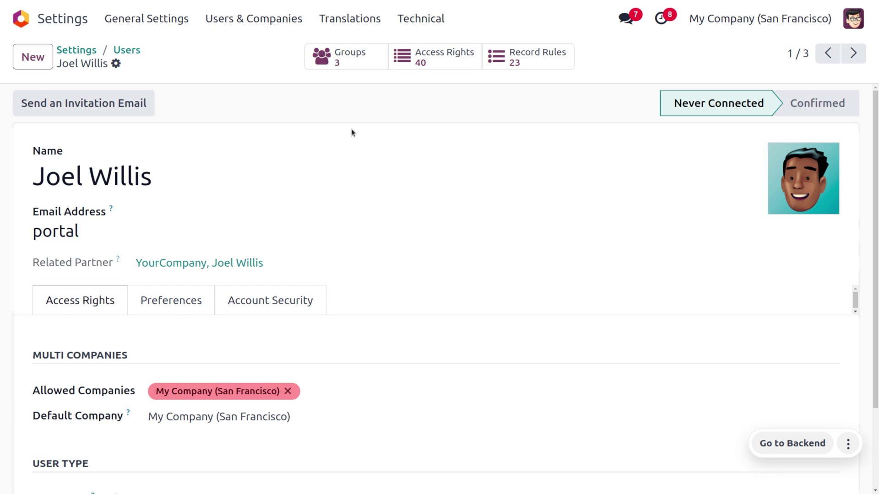
# Step: Scroll the portal user's form to verify User Type is Portal, then return to the top
pyautogui.scroll(-2, 350, 133)
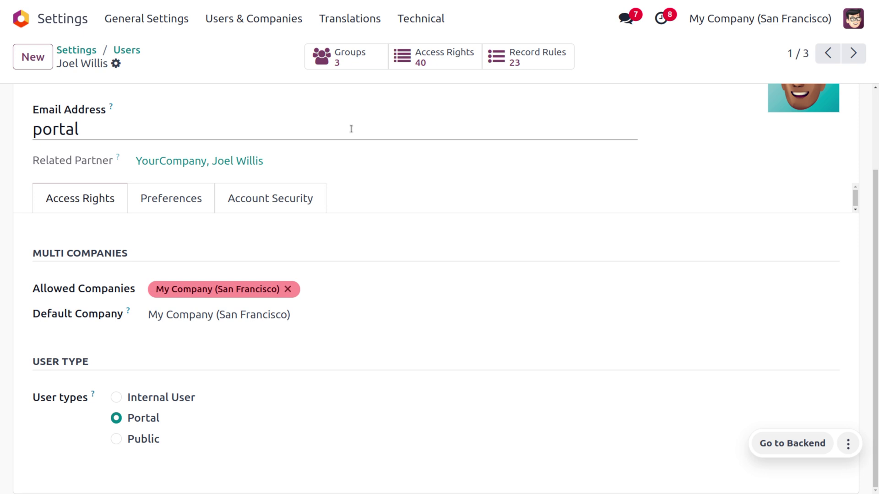
pyautogui.scroll(3, 540, 192)
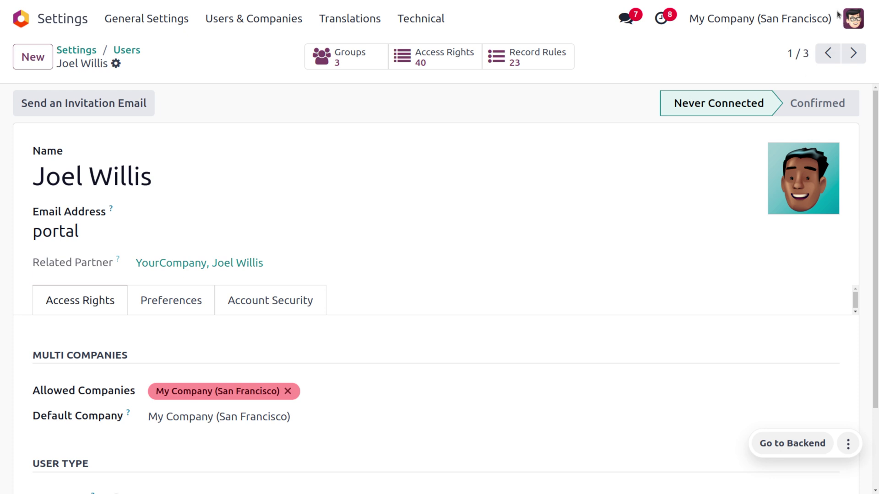
# Step: Sign out as administrator and sign in with the Portal demo account
pyautogui.click(854, 20)
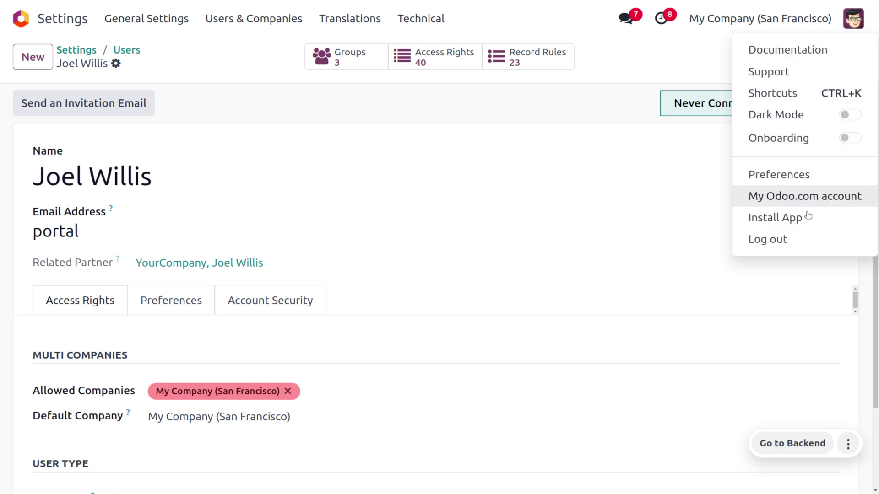
pyautogui.click(808, 237)
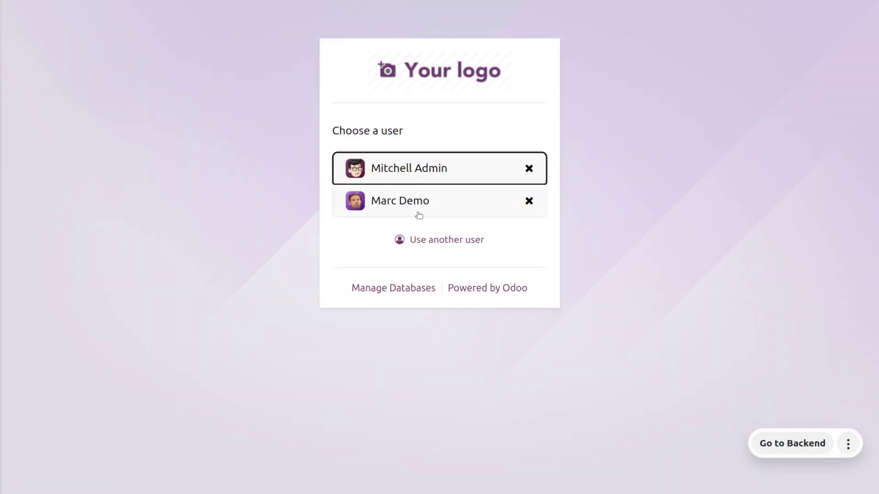
pyautogui.click(445, 242)
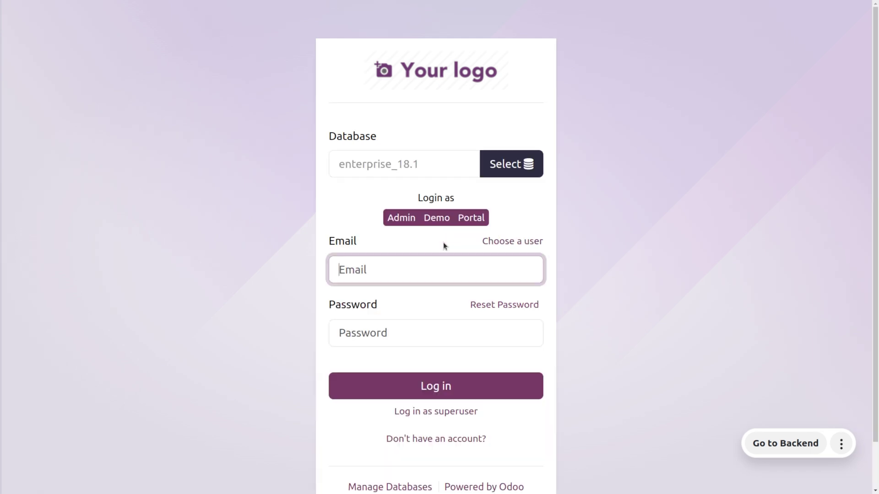
pyautogui.click(475, 214)
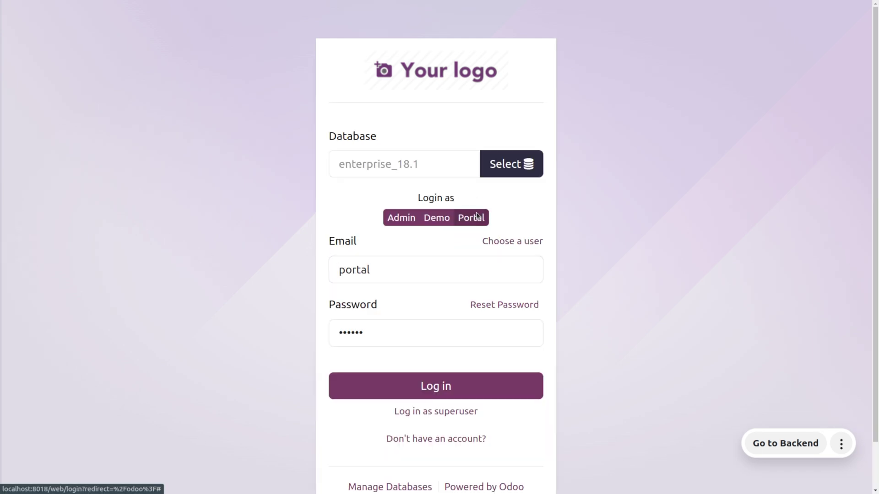
pyautogui.click(413, 387)
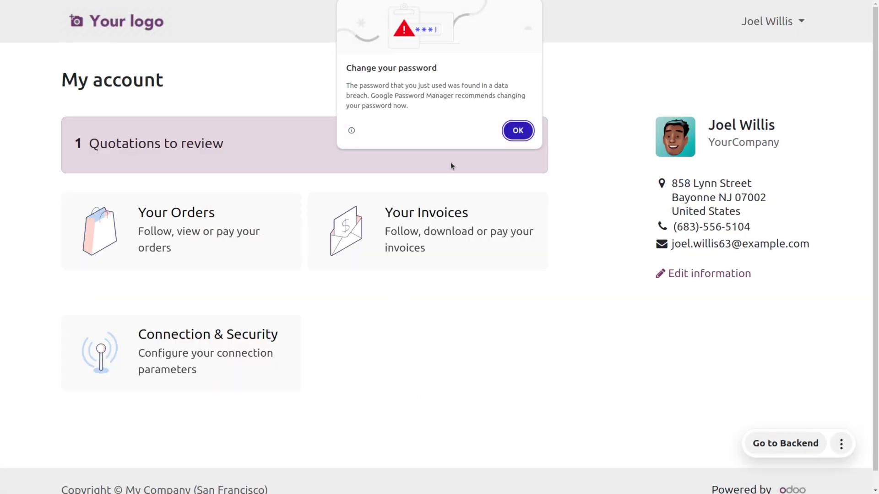
pyautogui.click(517, 133)
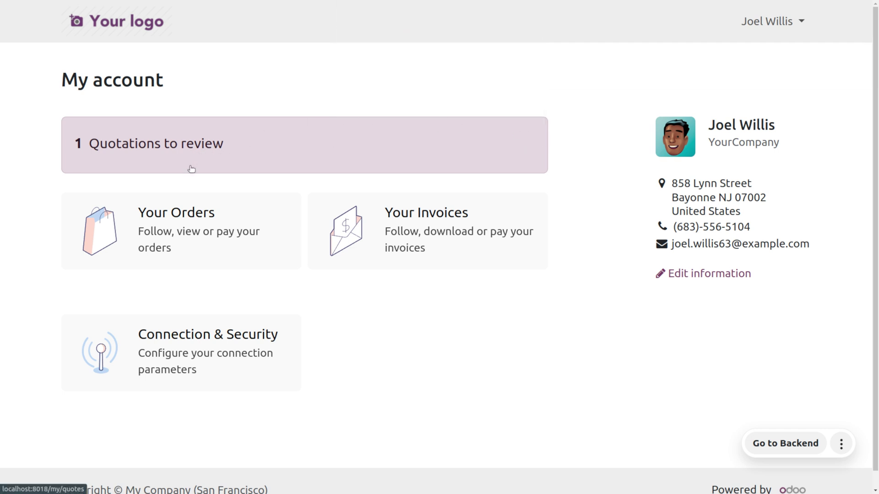
# Step: Open quotation S00019 from Quotations to review and accept and sign it
pyautogui.click(174, 146)
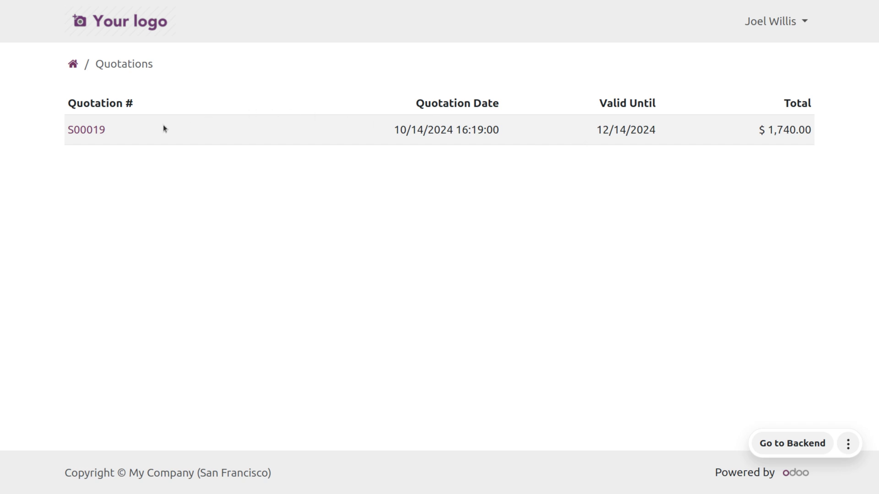
pyautogui.click(93, 129)
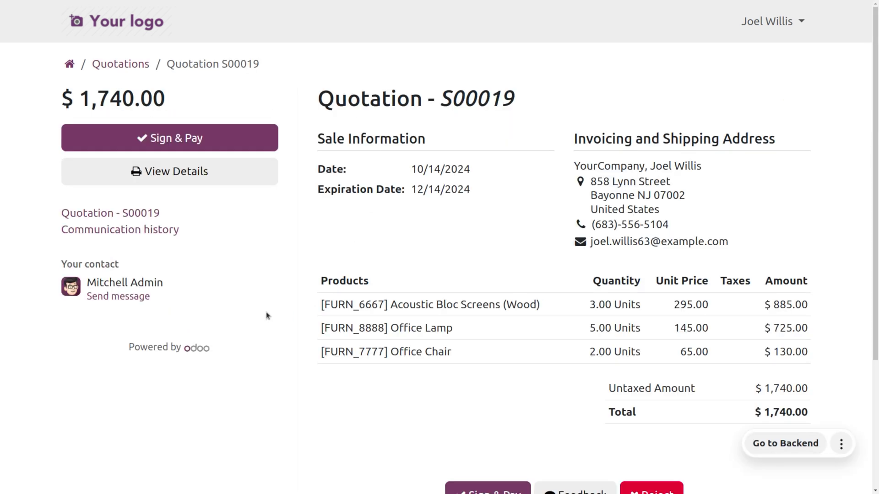
pyautogui.click(202, 133)
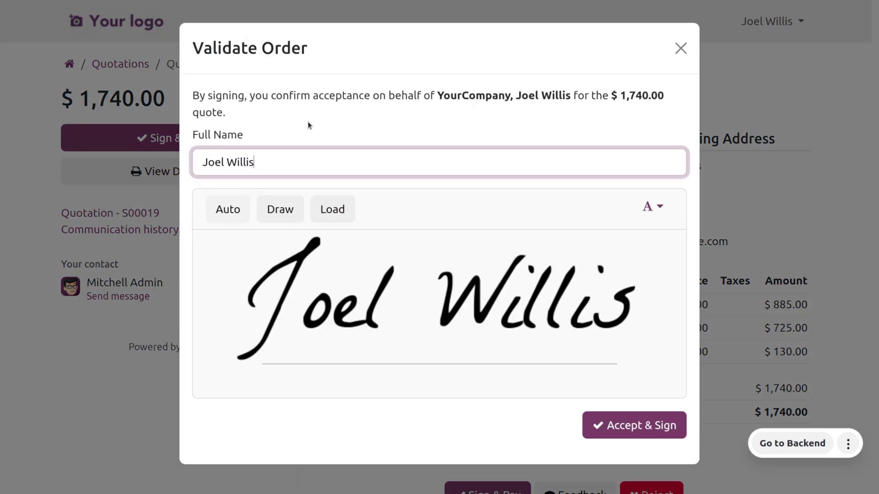
pyautogui.click(639, 427)
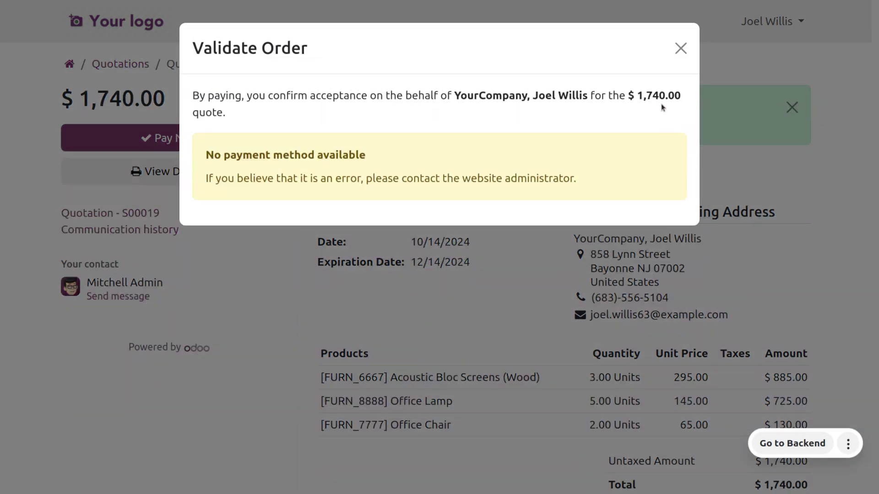
pyautogui.click(681, 48)
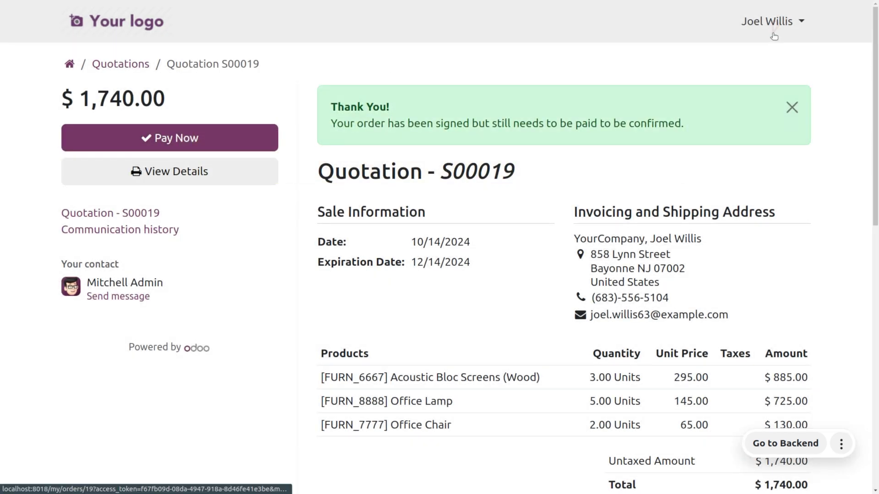
pyautogui.click(774, 29)
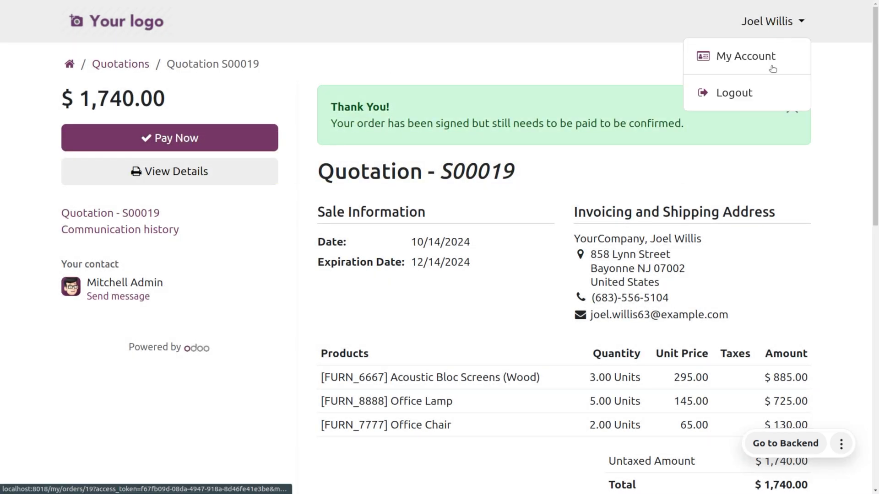
# Step: Sign out of the portal account and sign back in as the administrator
pyautogui.click(774, 99)
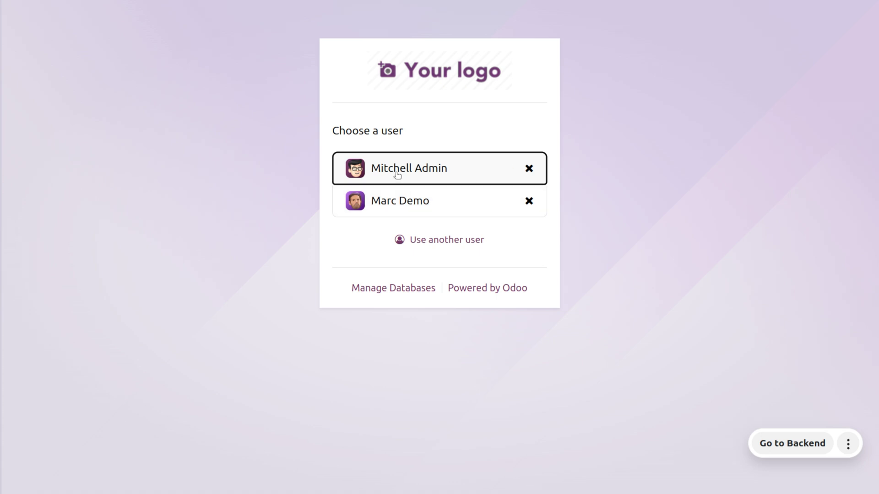
pyautogui.click(398, 174)
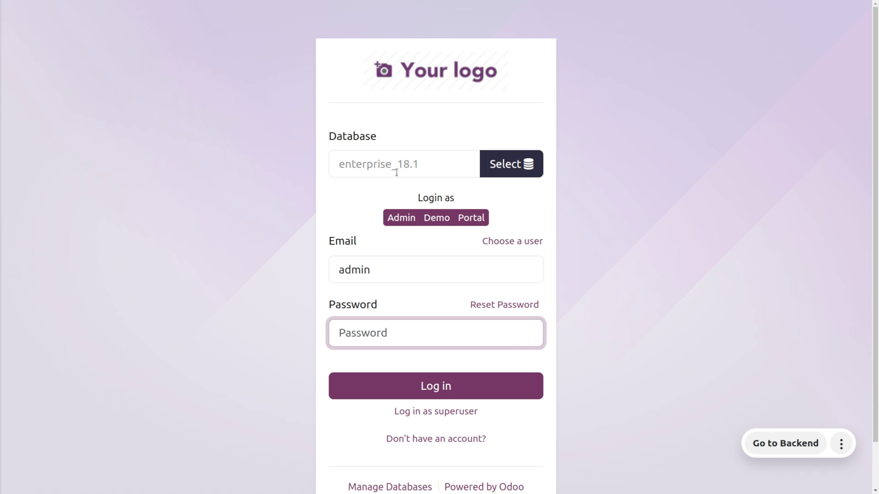
pyautogui.click(403, 220)
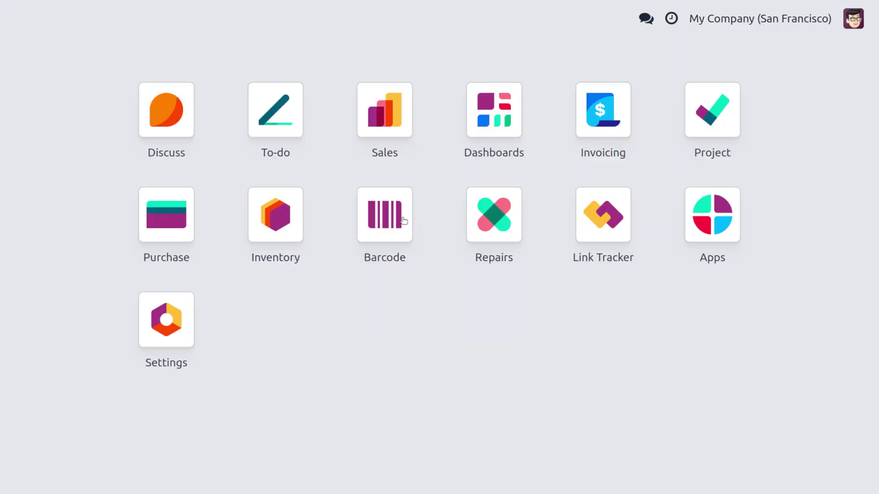
# Step: Show all users in Settings and open the never-connected user's record, confirming it's Public
pyautogui.click(438, 141)
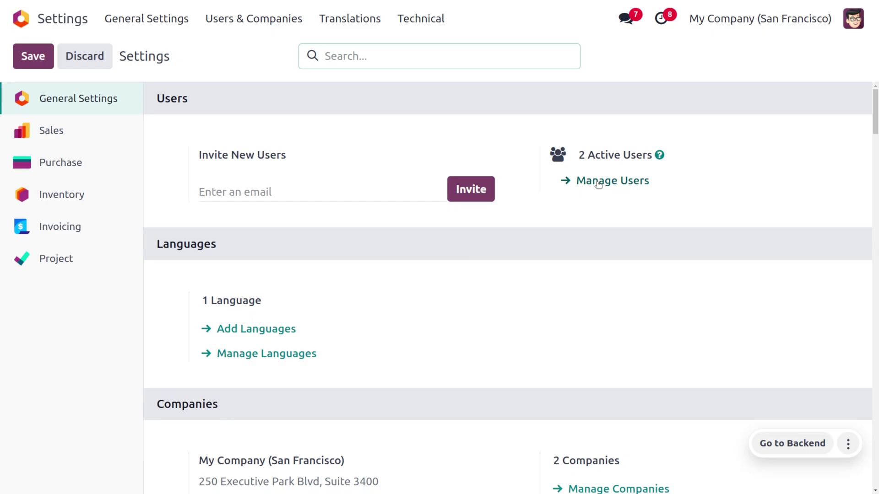
pyautogui.click(597, 181)
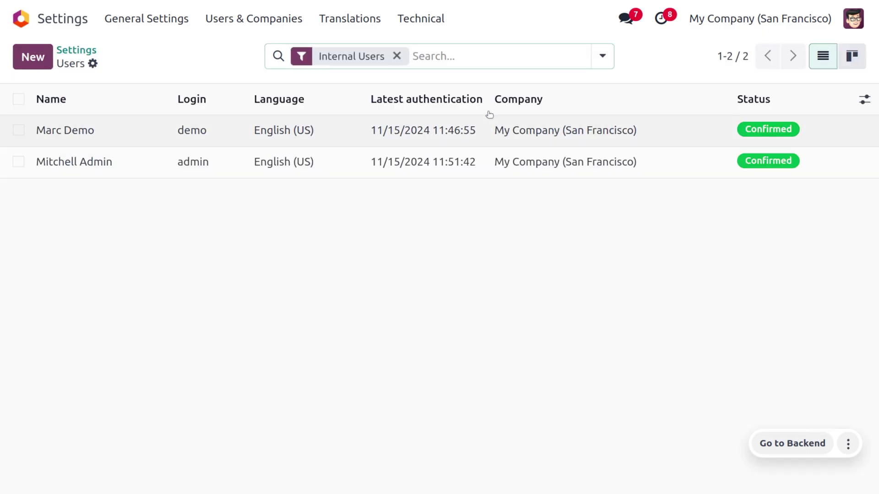
pyautogui.click(396, 56)
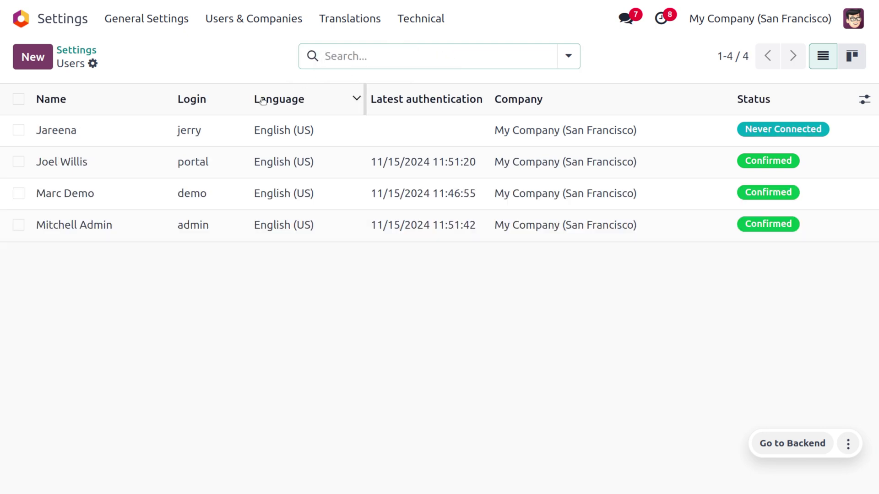
pyautogui.click(215, 141)
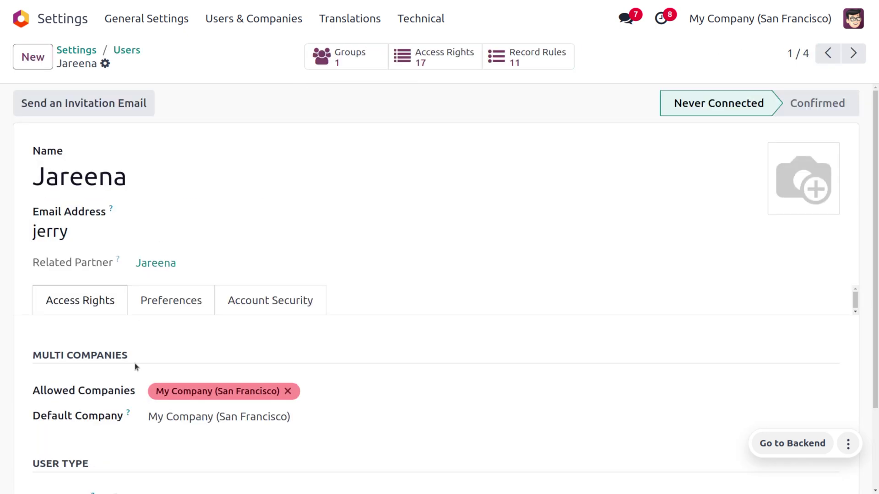
pyautogui.scroll(-1, 136, 430)
pyautogui.scroll(-2, 136, 430)
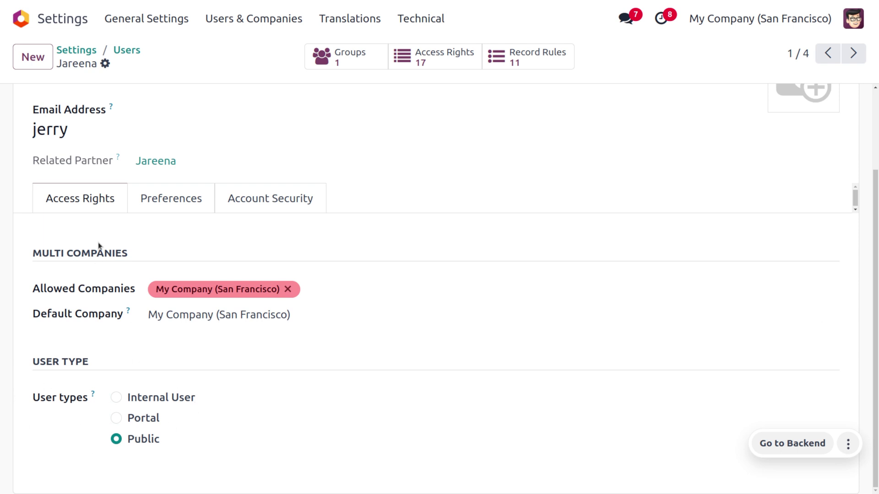
pyautogui.scroll(3, 98, 246)
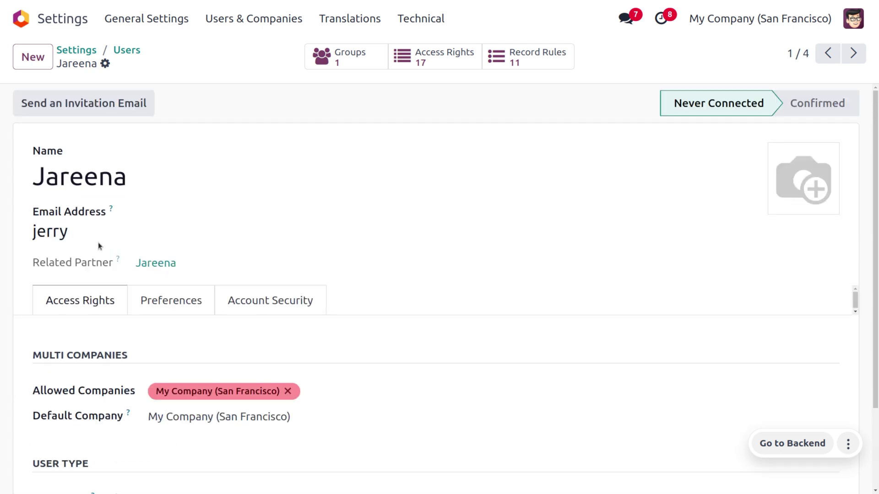
pyautogui.click(848, 21)
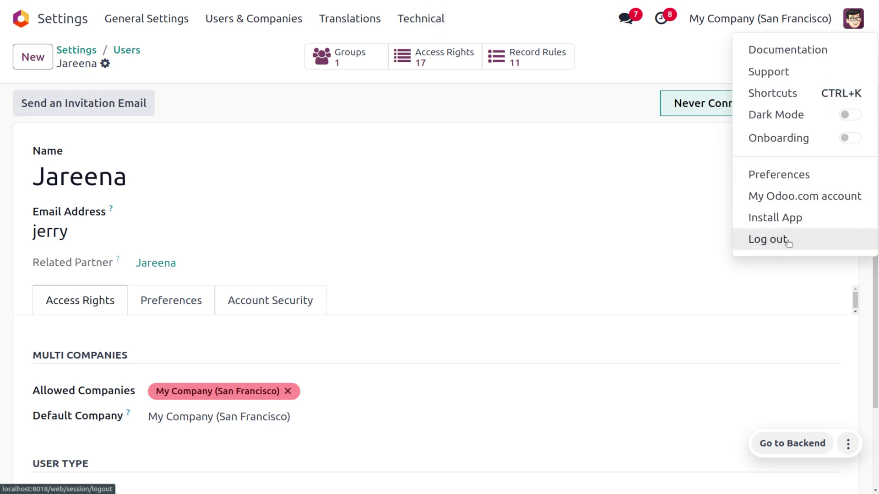
# Step: Sign out as administrator and sign in with the public user's login and password
pyautogui.click(788, 242)
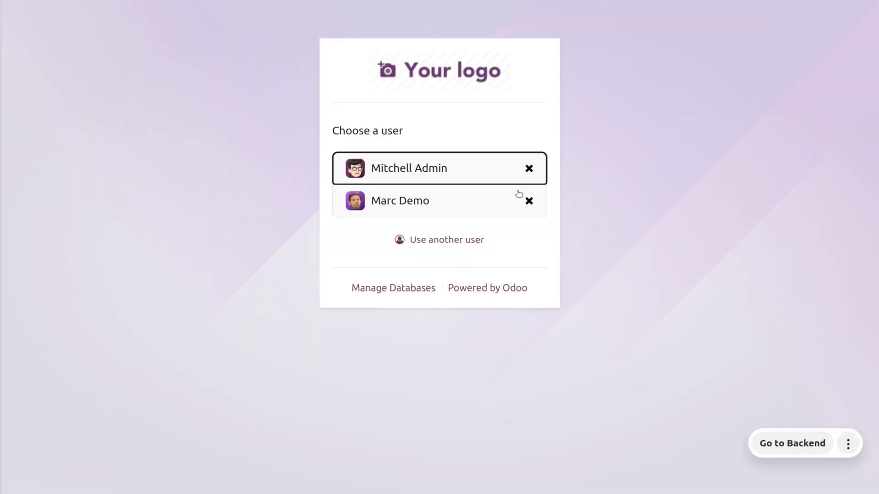
pyautogui.click(452, 243)
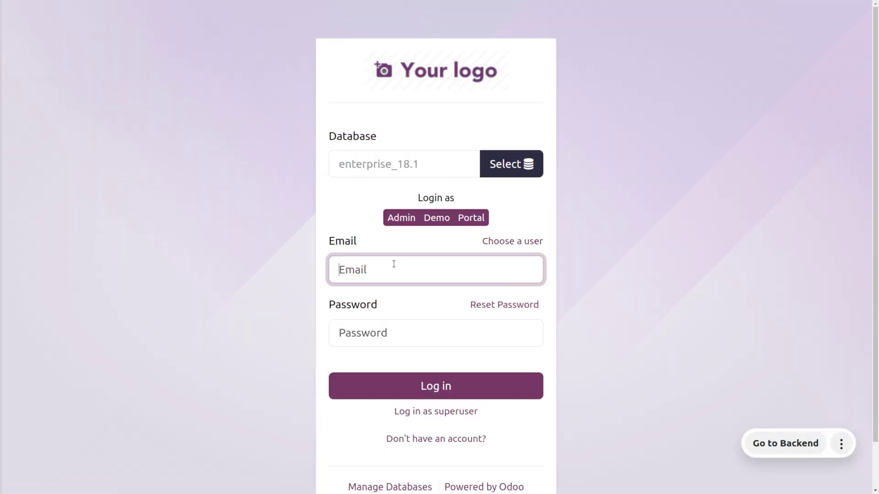
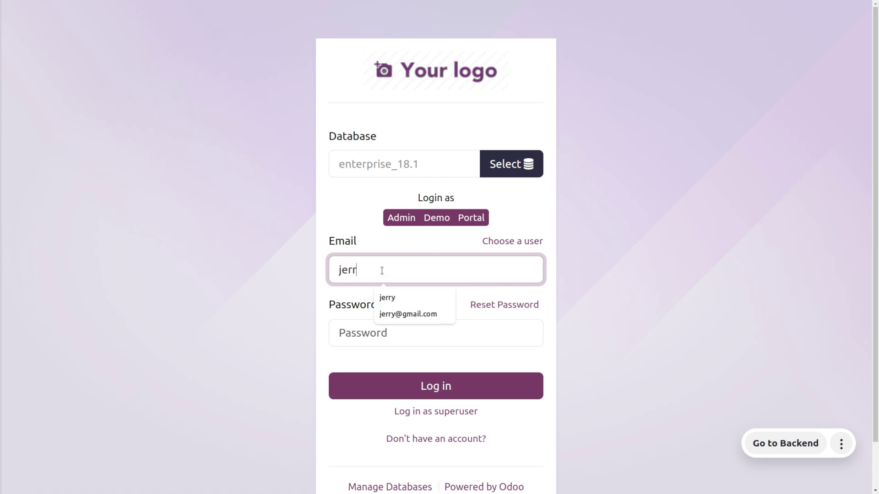
pyautogui.click(355, 331)
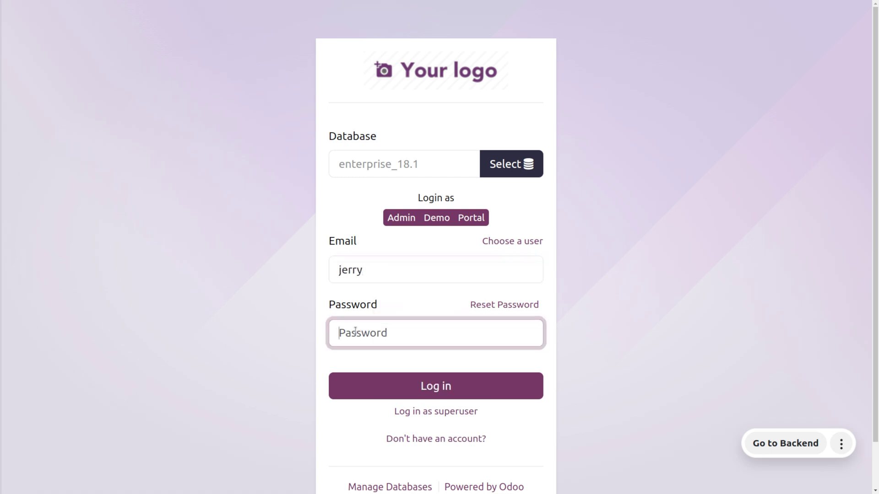
pyautogui.click(431, 390)
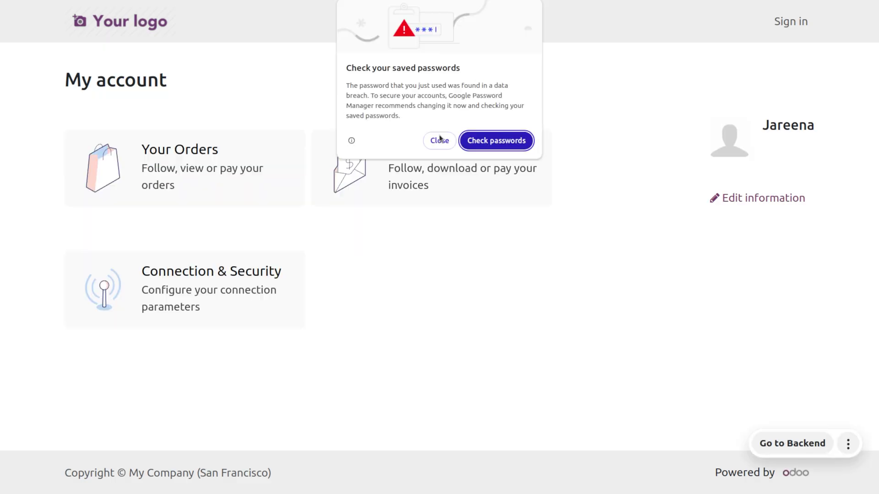
# Step: Close Chrome's 'Check your saved passwords' popup to reveal the public user's My account page
pyautogui.click(442, 140)
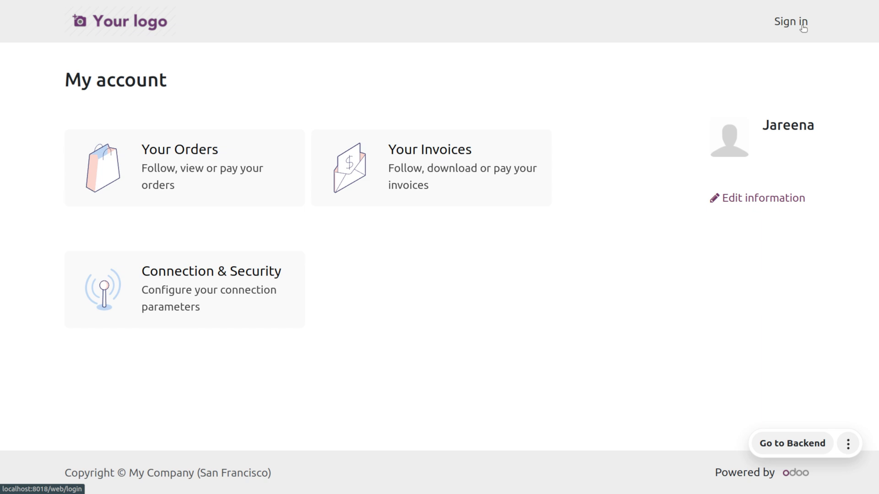
pyautogui.moveTo(682, 2)
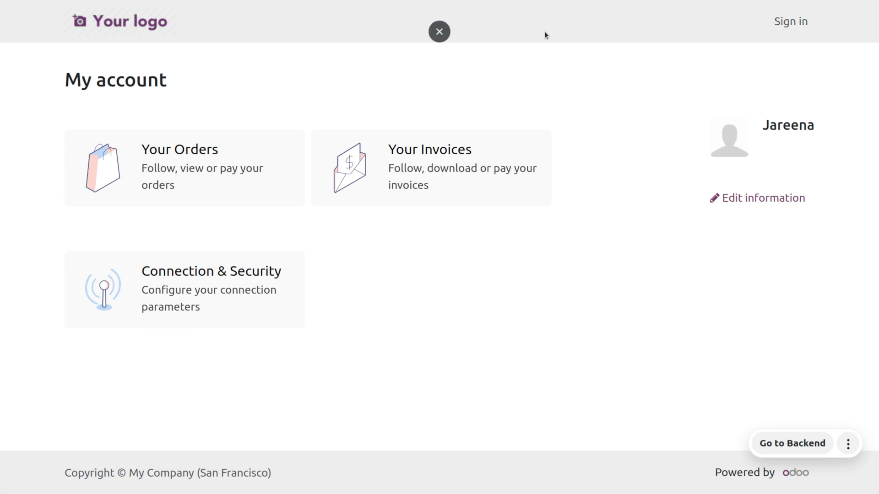